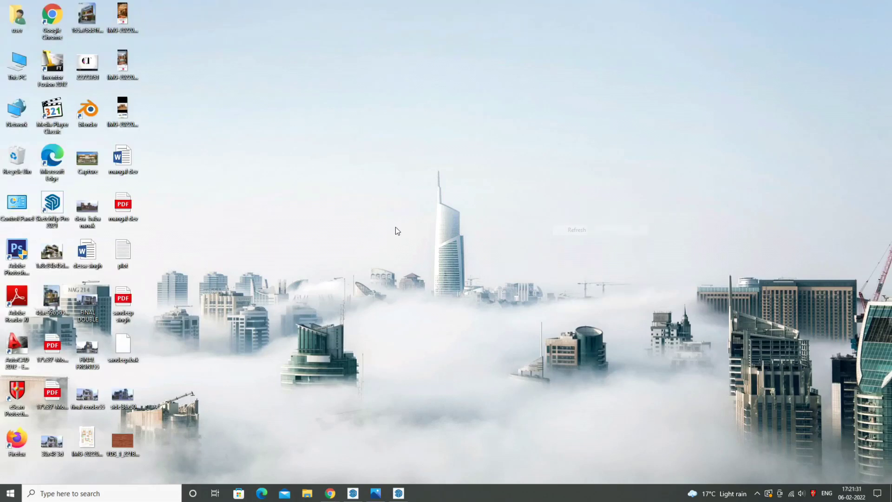
Open final render55.png in Photos, zoom in on the driveway and car, then fit the whole render.
{"action": "left_click", "coordinate": [372, 491]}
{"action": "scroll", "coordinate": [280, 447], "scroll_direction": "down", "scroll_amount": 2}
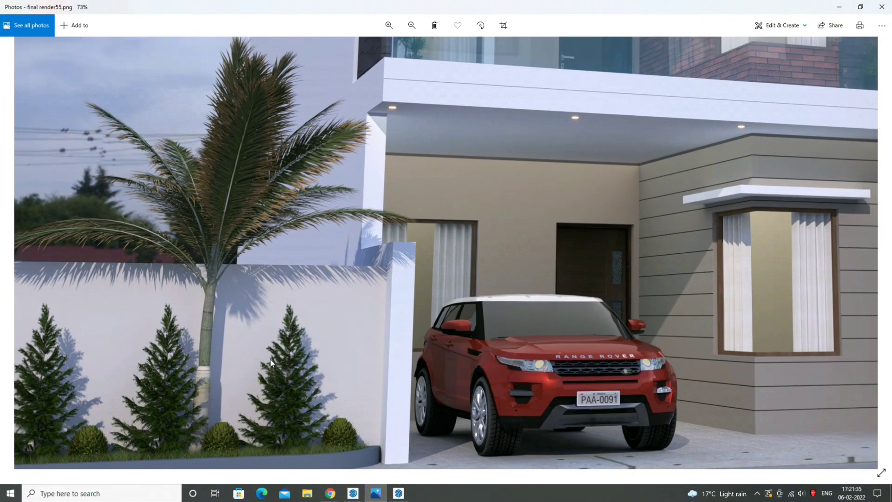
{"action": "scroll", "coordinate": [274, 354], "scroll_direction": "down", "scroll_amount": 2}
{"action": "scroll", "coordinate": [308, 381], "scroll_direction": "down", "scroll_amount": 2}
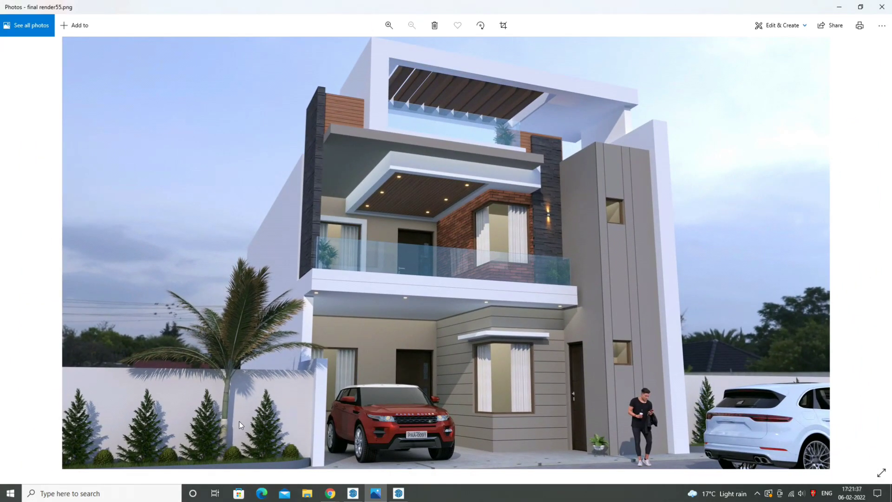
{"action": "scroll", "coordinate": [231, 448], "scroll_direction": "up", "scroll_amount": 2}
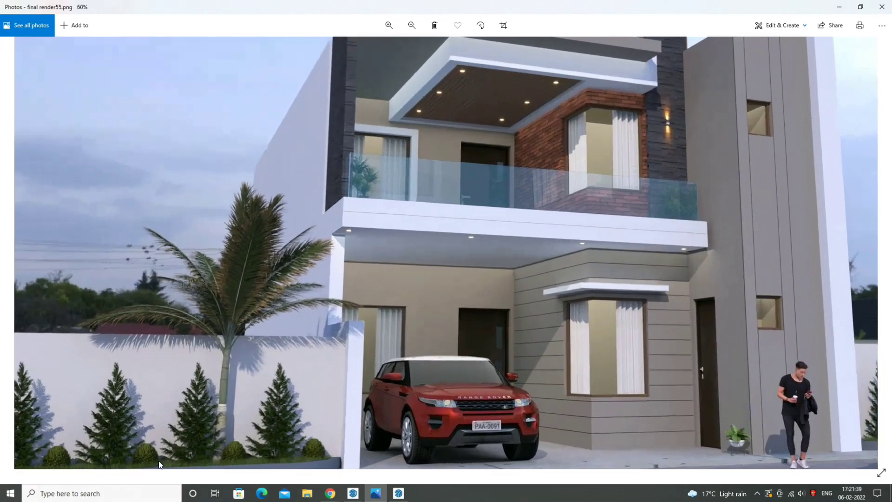
{"action": "scroll", "coordinate": [216, 444], "scroll_direction": "up", "scroll_amount": 2}
{"action": "scroll", "coordinate": [200, 440], "scroll_direction": "up", "scroll_amount": 2}
{"action": "left_click_drag", "start_coordinate": [202, 447], "coordinate": [210, 425]}
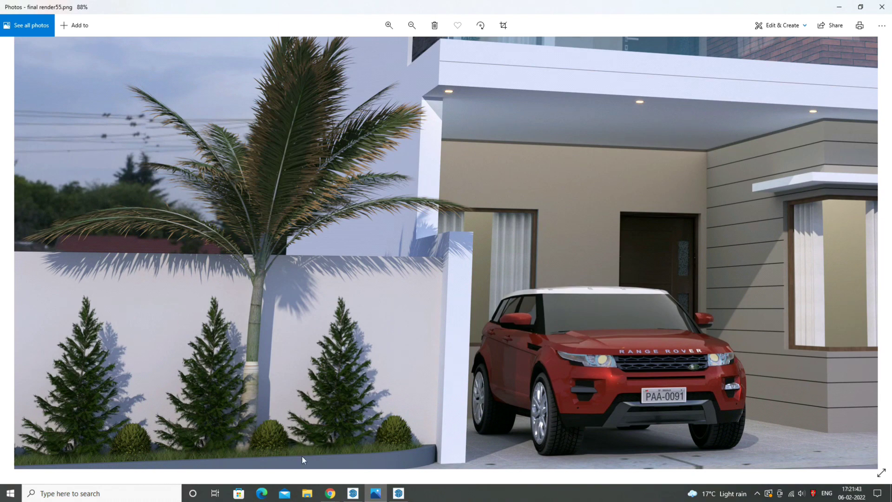
{"action": "scroll", "coordinate": [298, 455], "scroll_direction": "down", "scroll_amount": 1}
{"action": "scroll", "coordinate": [277, 432], "scroll_direction": "down", "scroll_amount": 1}
{"action": "scroll", "coordinate": [274, 407], "scroll_direction": "down", "scroll_amount": 1}
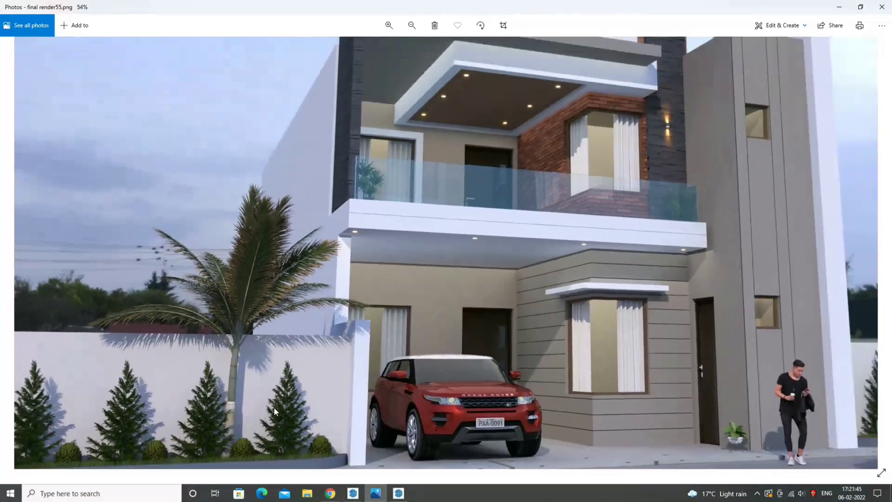
{"action": "scroll", "coordinate": [274, 406], "scroll_direction": "down", "scroll_amount": 1}
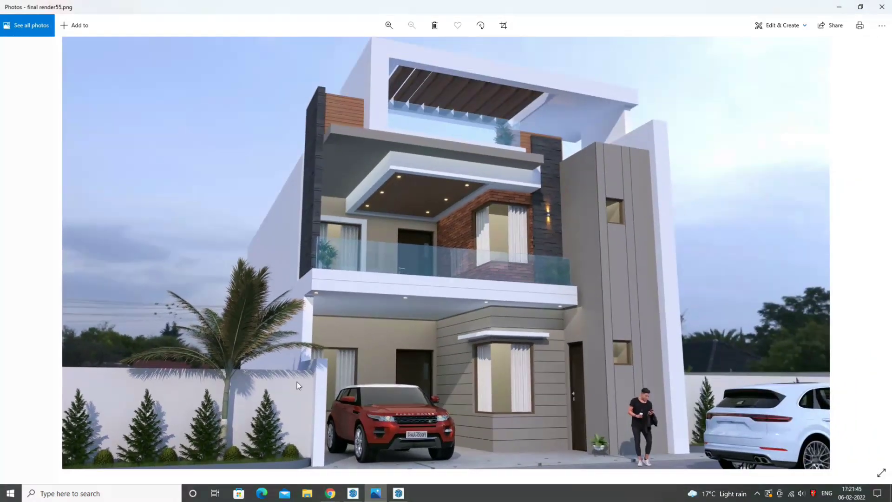
Draw a rectangle face as the pool floor.
{"action": "left_click", "coordinate": [397, 494]}
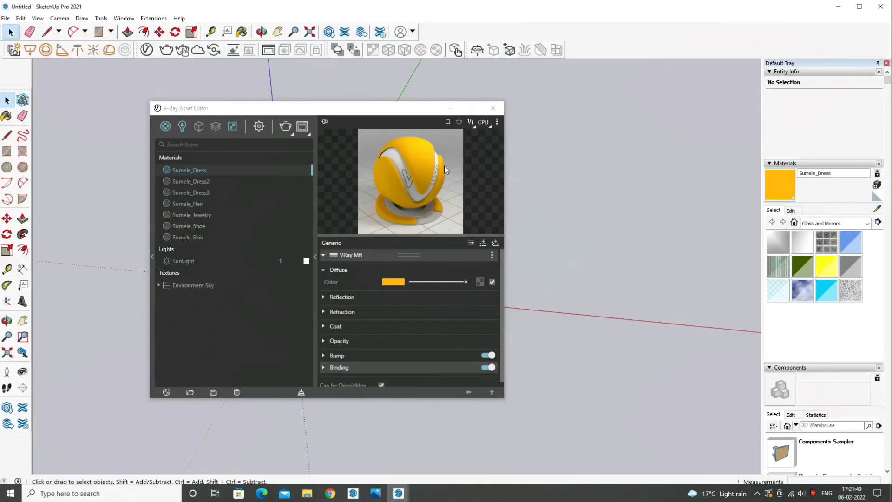
{"action": "left_click_drag", "start_coordinate": [346, 112], "coordinate": [247, 420]}
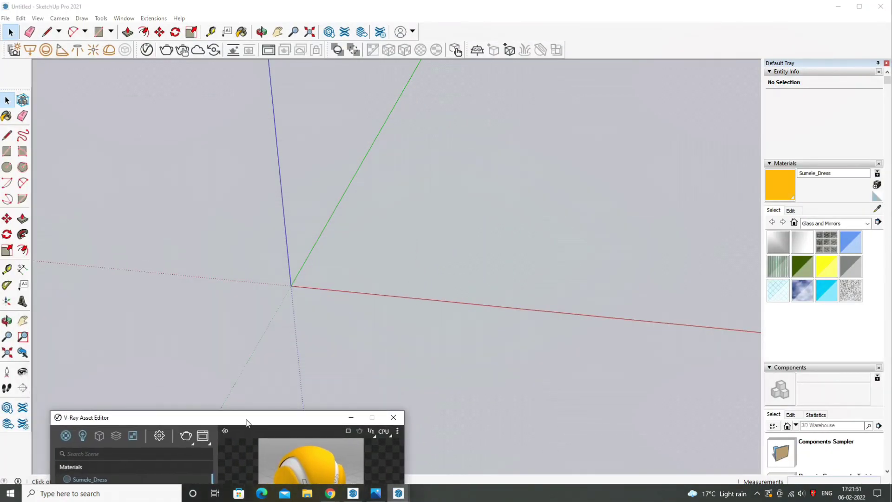
{"action": "middle_click_drag", "start_coordinate": [500, 212], "coordinate": [388, 226]}
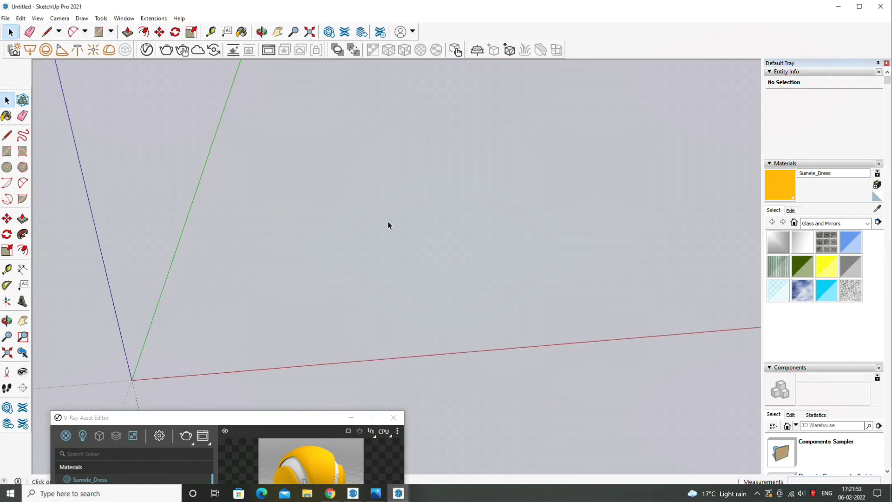
{"action": "left_click", "coordinate": [6, 154]}
{"action": "left_click", "coordinate": [363, 230]}
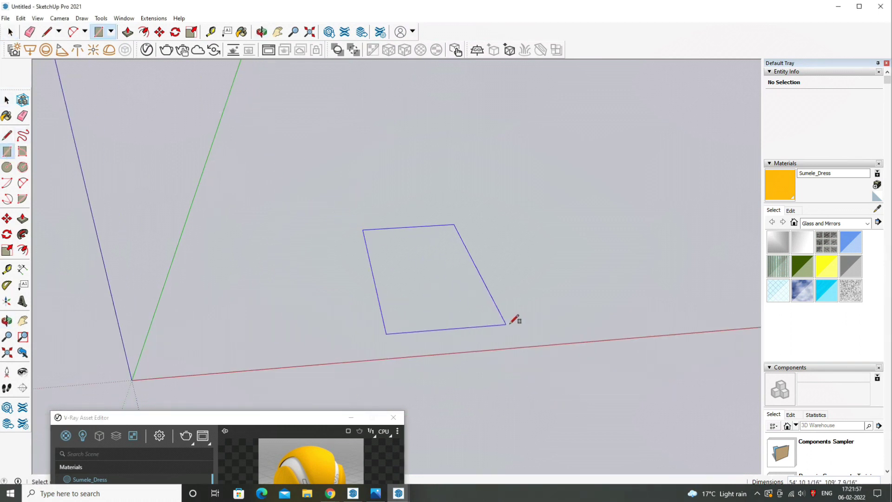
{"action": "left_click", "coordinate": [505, 294]}
{"action": "scroll", "coordinate": [440, 258], "scroll_direction": "up", "scroll_amount": 2}
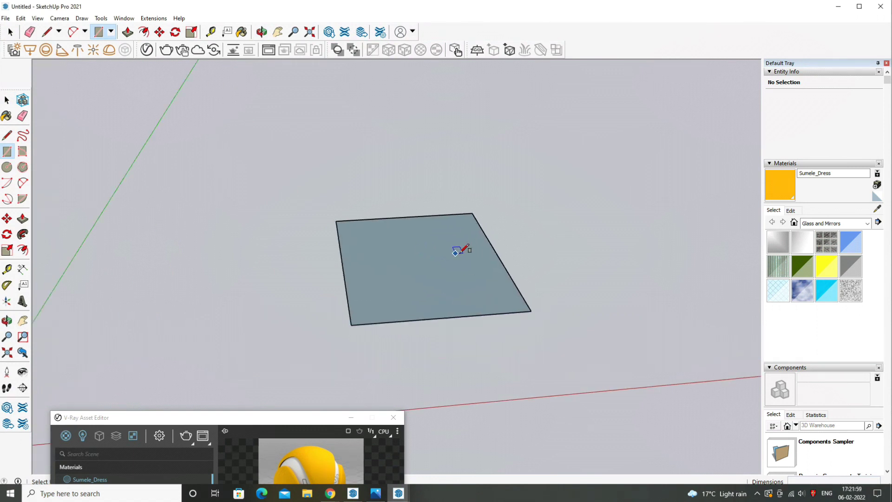
{"action": "scroll", "coordinate": [437, 239], "scroll_direction": "up", "scroll_amount": 3}
{"action": "left_click", "coordinate": [6, 99]}
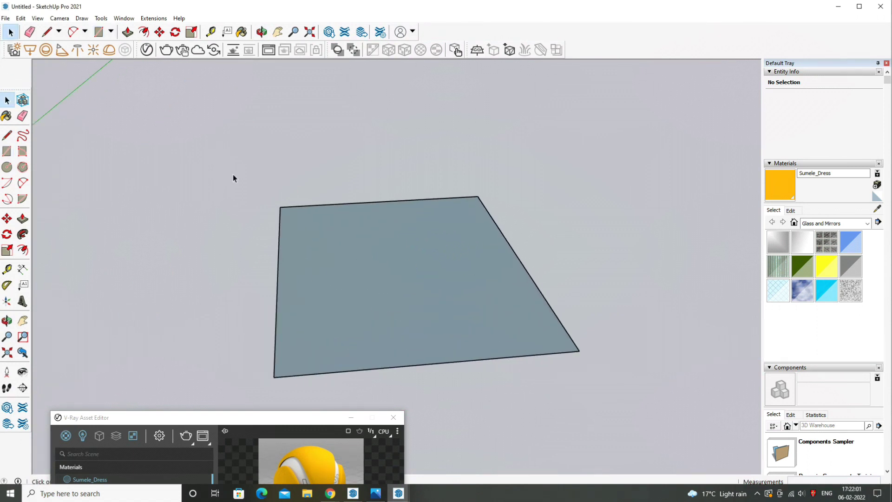
{"action": "mouse_move", "coordinate": [232, 174]}
{"action": "middle_mouse_down"}
{"action": "mouse_move", "coordinate": [281, 313]}
{"action": "mouse_move", "coordinate": [313, 283]}
{"action": "mouse_move", "coordinate": [264, 289]}
{"action": "middle_mouse_up"}
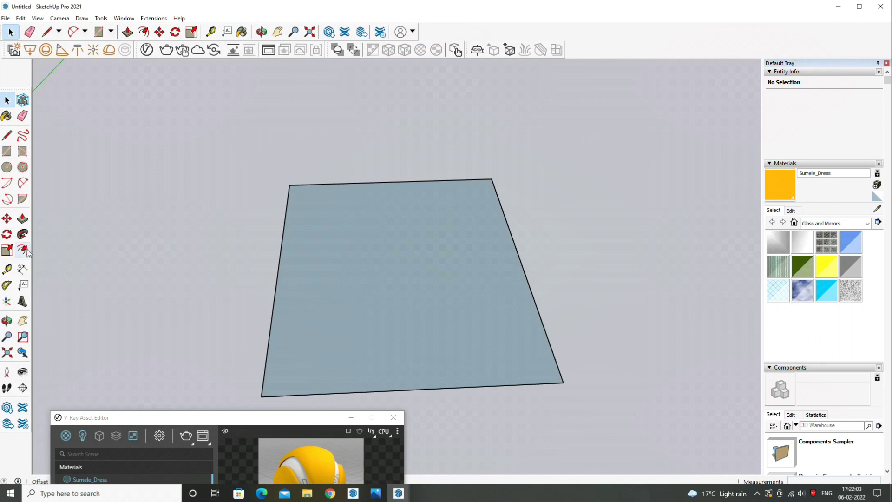
Offset the rectangle's edge inward to form a border ring.
{"action": "left_click", "coordinate": [23, 251]}
{"action": "left_click", "coordinate": [276, 289]}
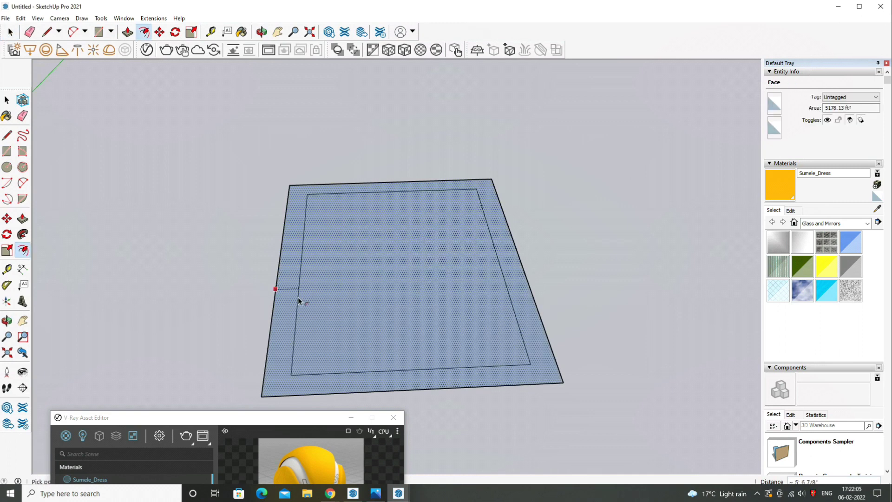
{"action": "left_click", "coordinate": [299, 300]}
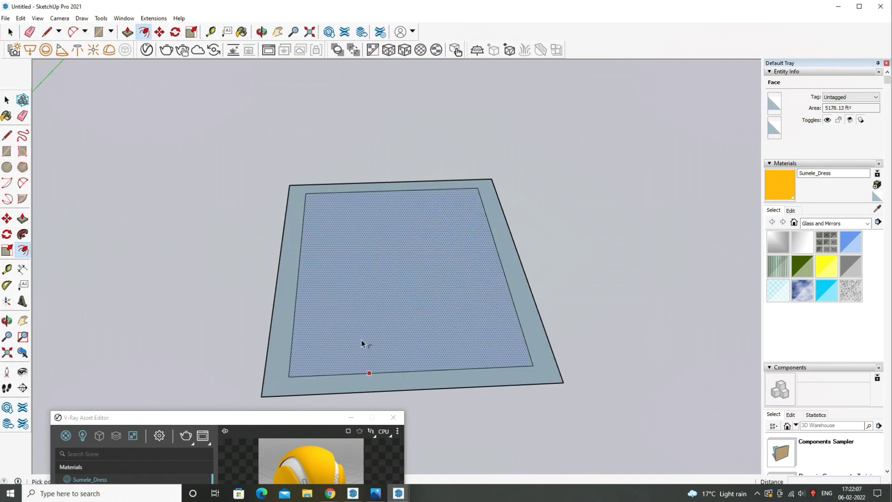
{"action": "left_click_drag", "start_coordinate": [293, 420], "coordinate": [330, 409]}
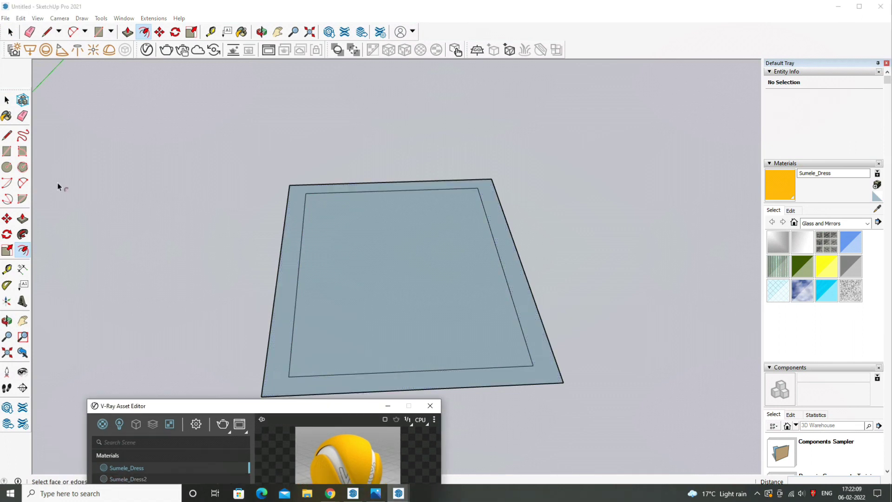
Push/Pull the outer ring upward into a raised rim.
{"action": "left_click", "coordinate": [23, 218]}
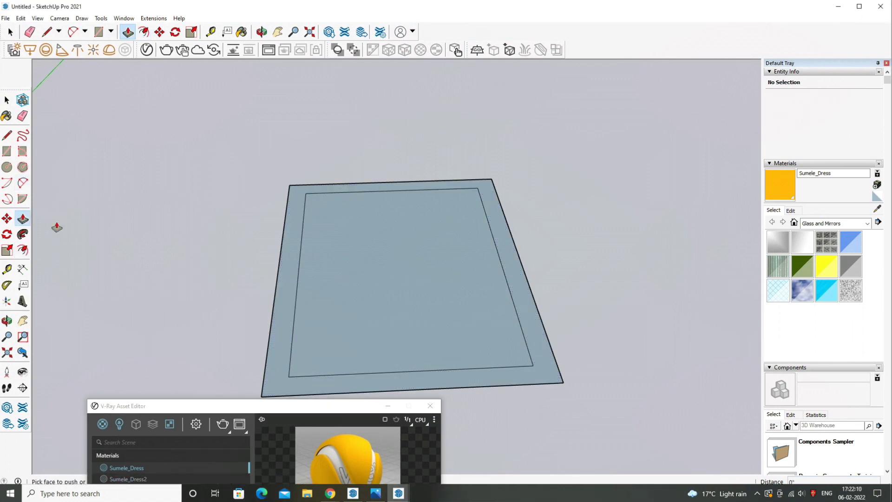
{"action": "left_click", "coordinate": [285, 282]}
{"action": "left_click", "coordinate": [283, 281]}
{"action": "scroll", "coordinate": [373, 308], "scroll_direction": "up", "scroll_amount": 2}
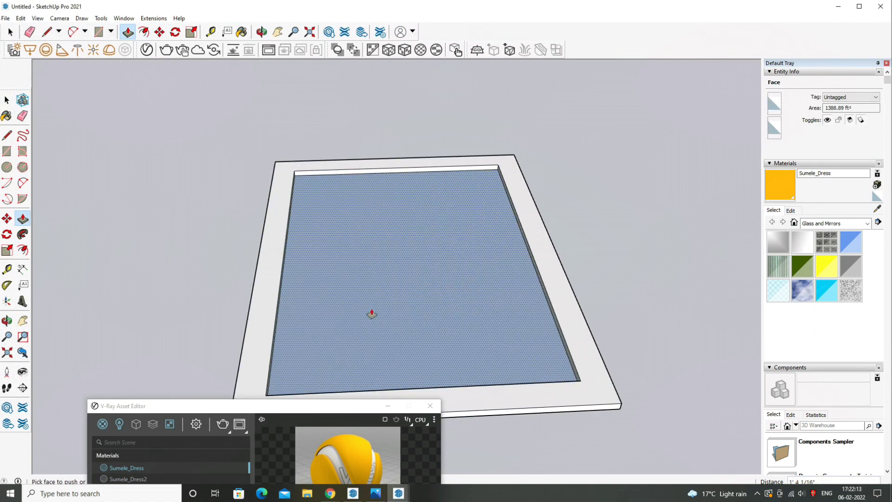
{"action": "scroll", "coordinate": [353, 293], "scroll_direction": "up", "scroll_amount": 1}
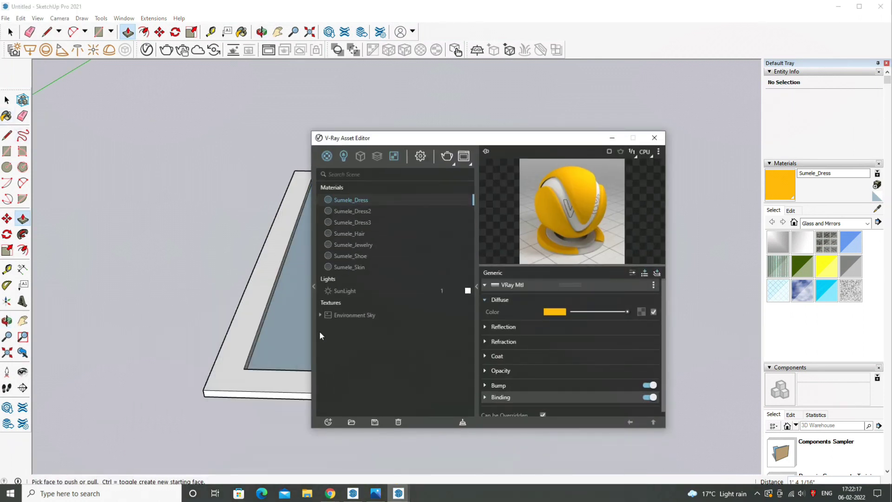
Add Concrete Ceiling K01 2m from the V-Ray Concrete library to the scene materials.
{"action": "left_click", "coordinate": [314, 328]}
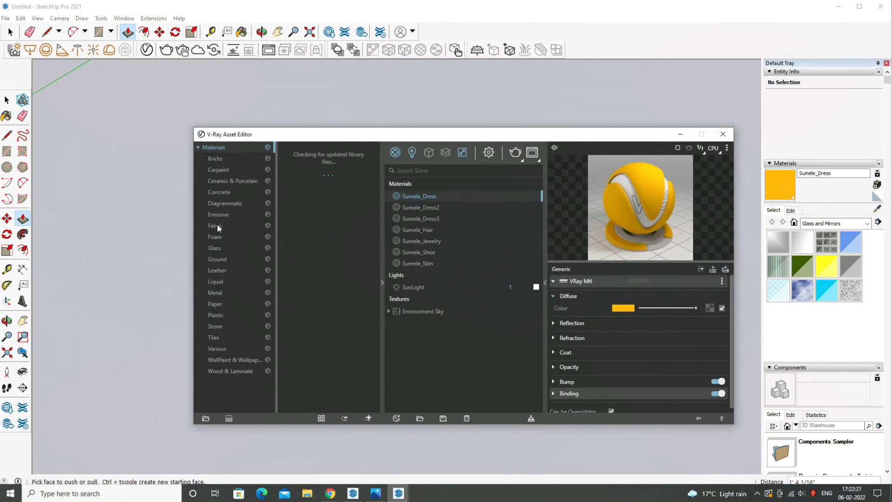
{"action": "left_click", "coordinate": [222, 190]}
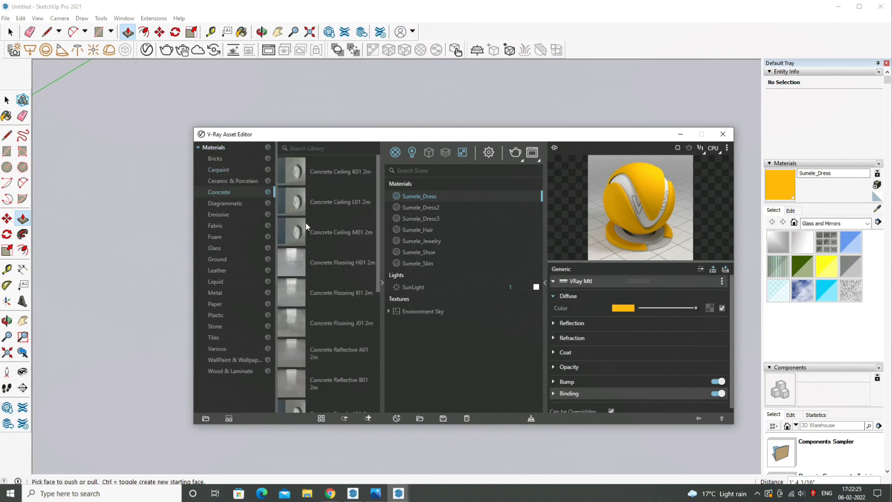
{"action": "left_click_drag", "start_coordinate": [294, 174], "coordinate": [397, 223]}
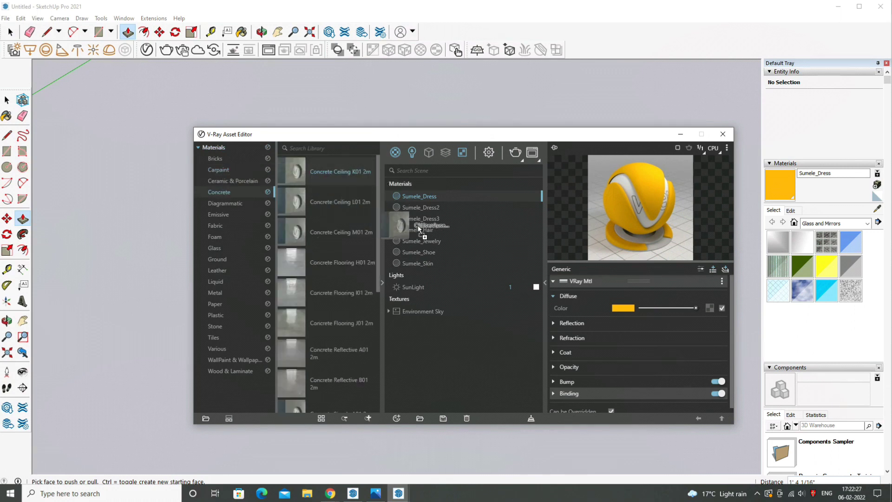
{"action": "left_click_drag", "start_coordinate": [449, 140], "coordinate": [260, 383]}
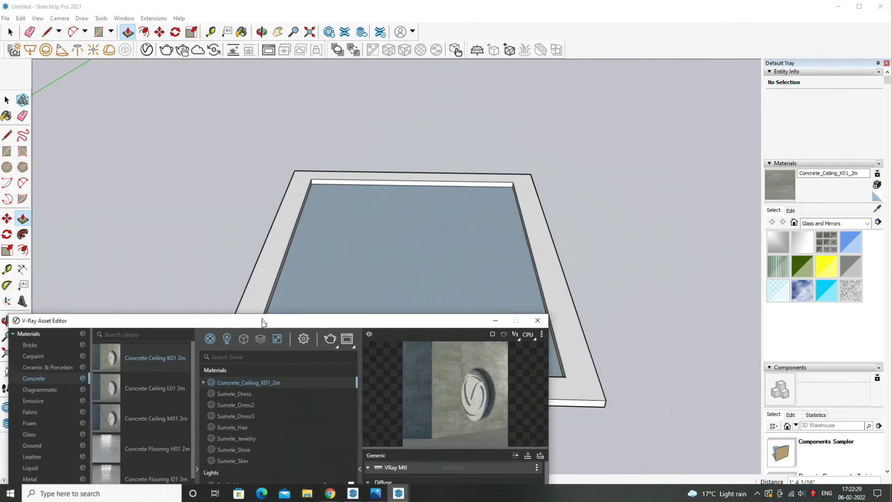
Paint the pool border and its inner top strip with the concrete material.
{"action": "left_click", "coordinate": [771, 183]}
{"action": "left_click", "coordinate": [557, 293]}
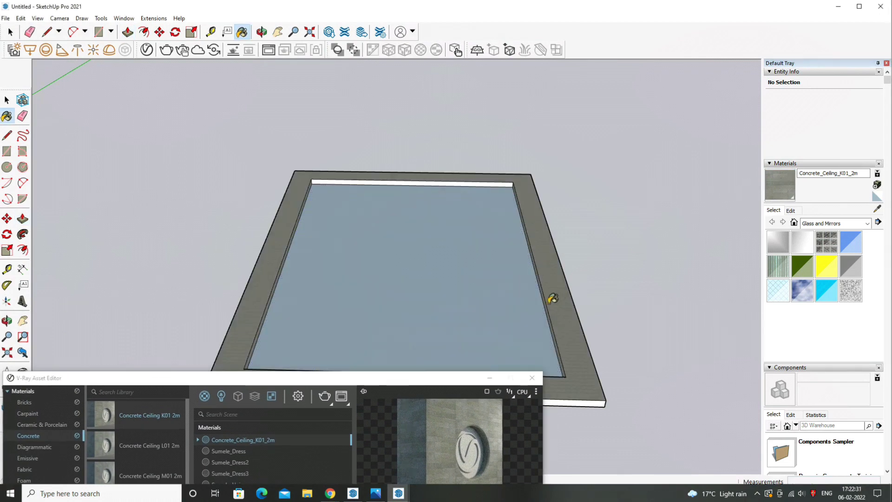
{"action": "scroll", "coordinate": [514, 168], "scroll_direction": "up", "scroll_amount": 3}
{"action": "scroll", "coordinate": [515, 165], "scroll_direction": "up", "scroll_amount": 2}
{"action": "left_click", "coordinate": [514, 169]}
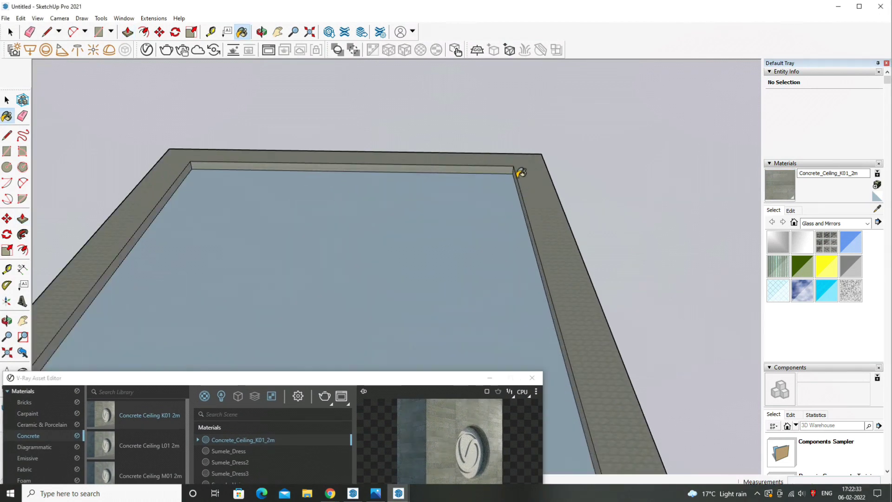
Use Texture > Position to stretch the concrete into larger slabs on the border face.
{"action": "right_click", "coordinate": [481, 159]}
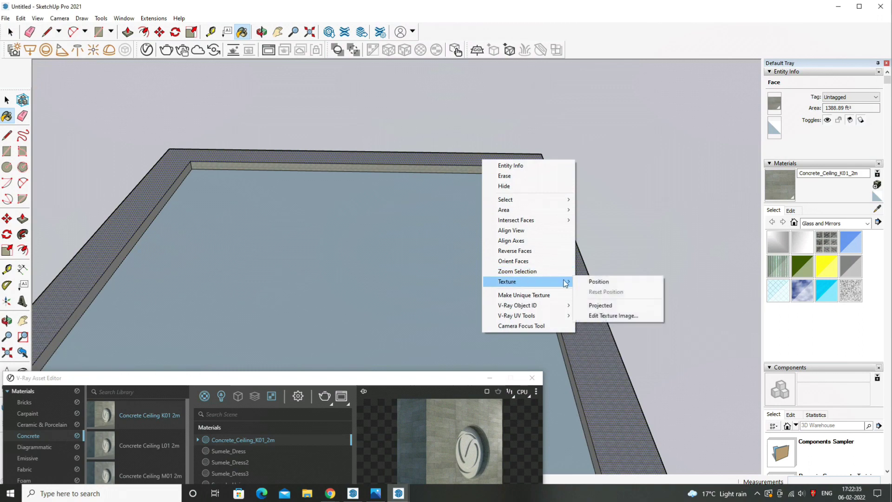
{"action": "left_click", "coordinate": [583, 280]}
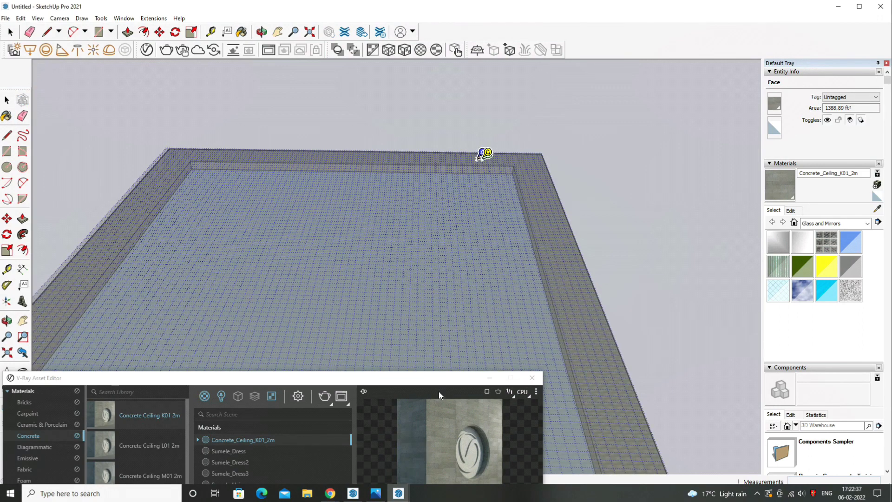
{"action": "scroll", "coordinate": [440, 231], "scroll_direction": "down", "scroll_amount": 3}
{"action": "scroll", "coordinate": [480, 210], "scroll_direction": "down", "scroll_amount": 2}
{"action": "scroll", "coordinate": [450, 179], "scroll_direction": "up", "scroll_amount": 2}
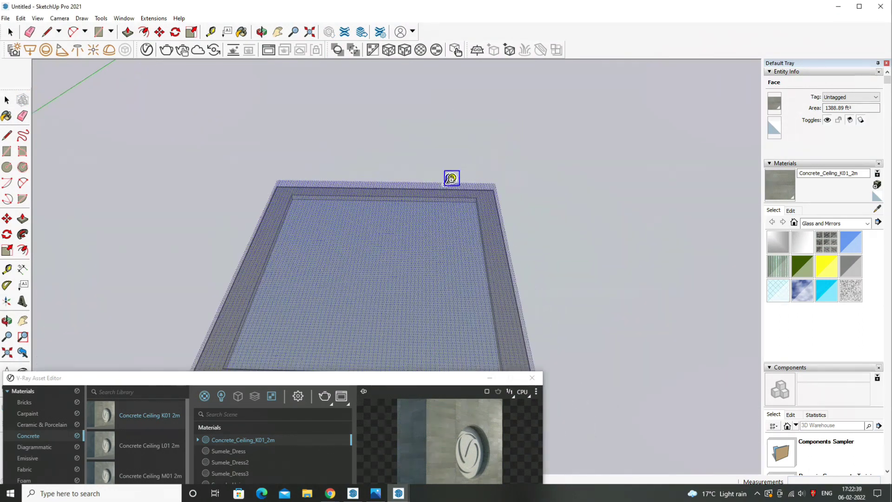
{"action": "left_click_drag", "start_coordinate": [451, 179], "coordinate": [530, 180]}
{"action": "left_click", "coordinate": [6, 100]}
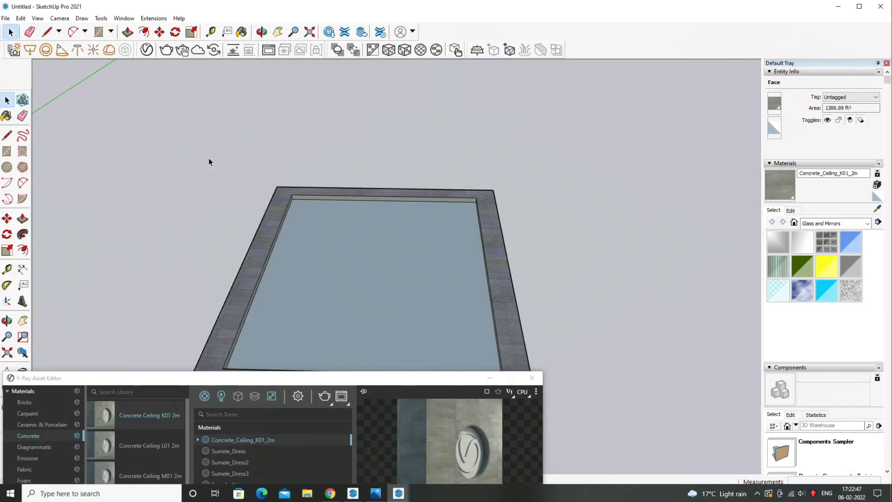
Sample the concrete from the border and repaint the rim's inner walls with it.
{"action": "scroll", "coordinate": [387, 205], "scroll_direction": "up", "scroll_amount": 2}
{"action": "key", "text": "b"}
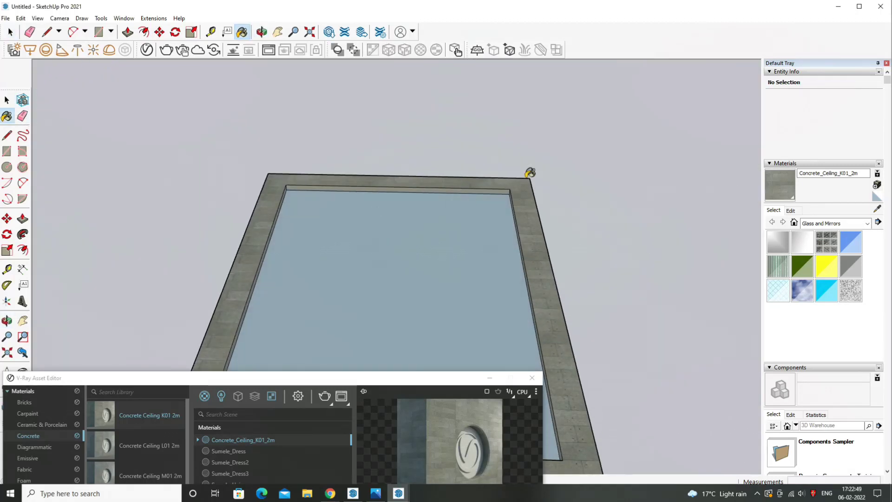
{"action": "scroll", "coordinate": [520, 186], "scroll_direction": "up", "scroll_amount": 2}
{"action": "scroll", "coordinate": [510, 190], "scroll_direction": "up", "scroll_amount": 1}
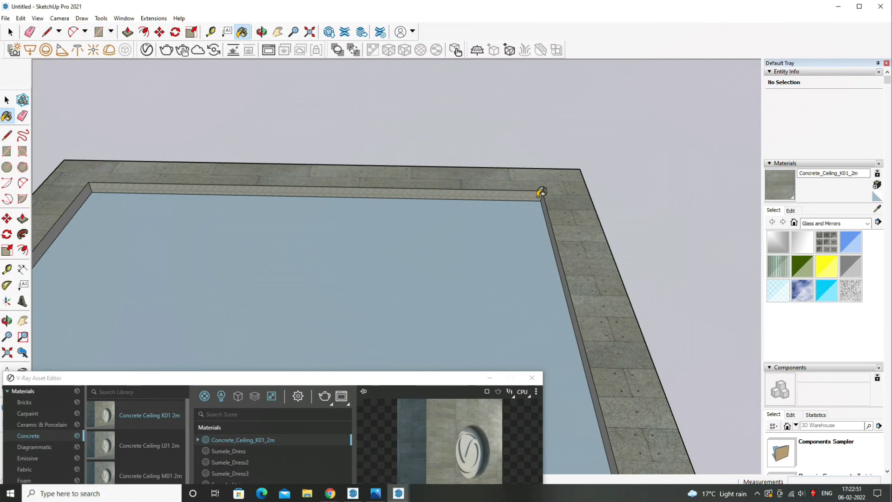
{"action": "middle_click_drag", "start_coordinate": [539, 176], "coordinate": [627, 272]}
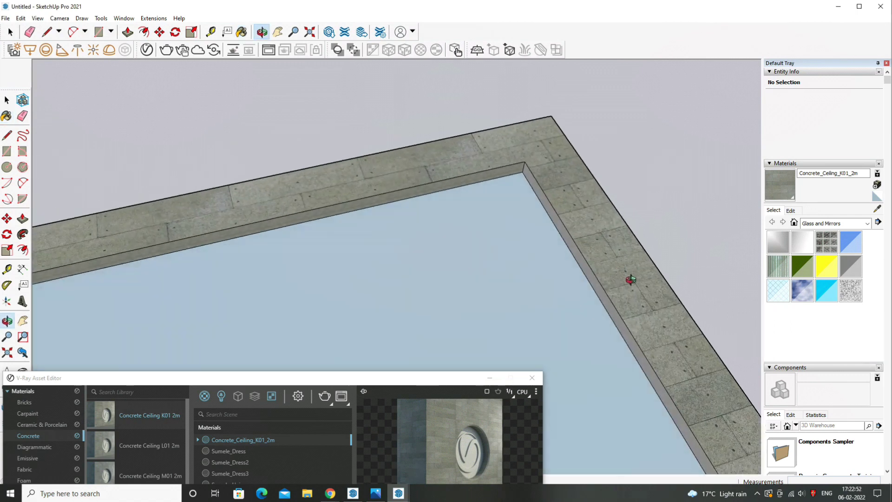
{"action": "left_click", "coordinate": [782, 210]}
{"action": "left_click", "coordinate": [876, 210]}
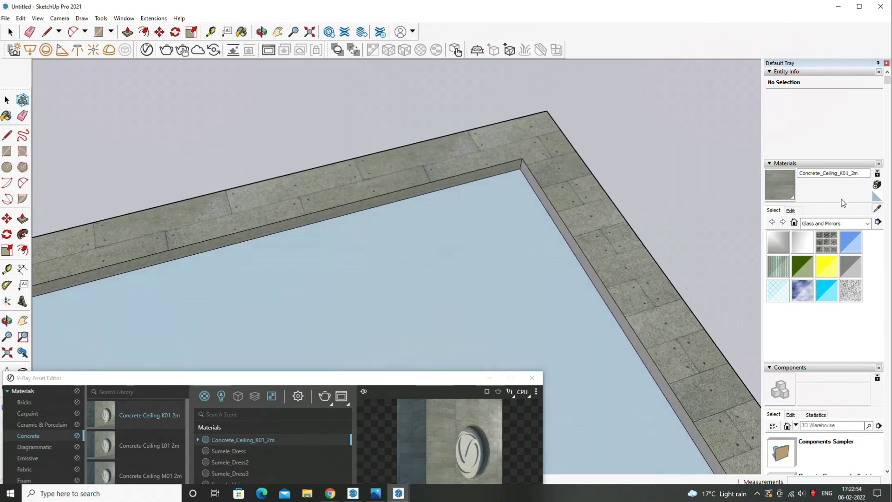
{"action": "left_click", "coordinate": [497, 146]}
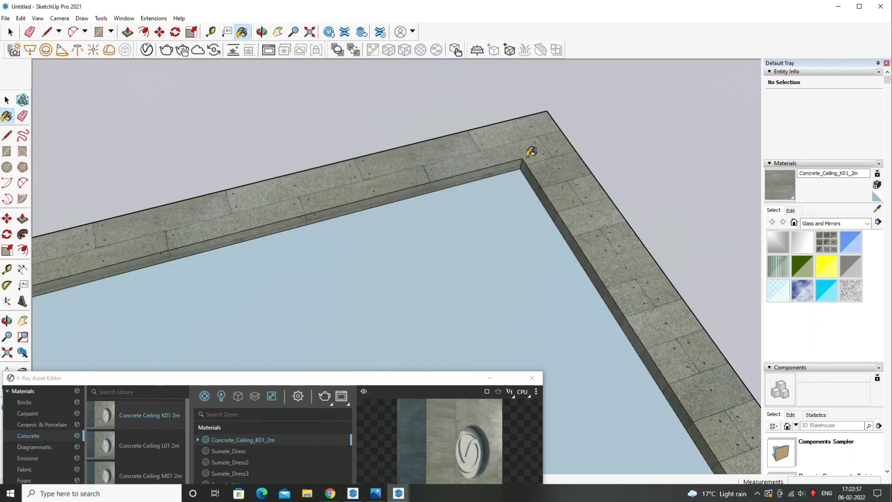
{"action": "mouse_move", "coordinate": [532, 149]}
{"action": "middle_mouse_down"}
{"action": "mouse_move", "coordinate": [225, 252]}
{"action": "mouse_move", "coordinate": [225, 180]}
{"action": "mouse_move", "coordinate": [430, 92]}
{"action": "mouse_move", "coordinate": [335, 169]}
{"action": "mouse_move", "coordinate": [344, 281]}
{"action": "mouse_move", "coordinate": [323, 342]}
{"action": "middle_mouse_up"}
{"action": "scroll", "coordinate": [343, 269], "scroll_direction": "up", "scroll_amount": 3}
{"action": "scroll", "coordinate": [348, 252], "scroll_direction": "up", "scroll_amount": 2}
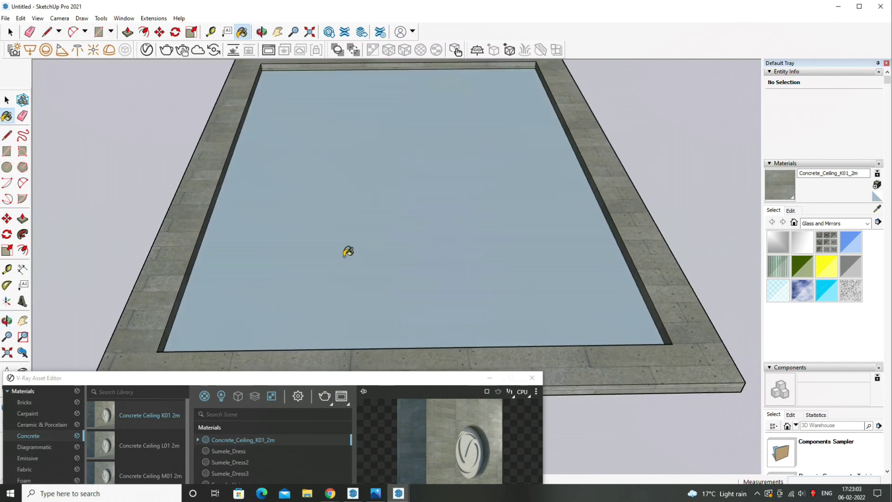
Start a V-Ray interactive render of the scene.
{"action": "left_click_drag", "start_coordinate": [279, 378], "coordinate": [312, 262]}
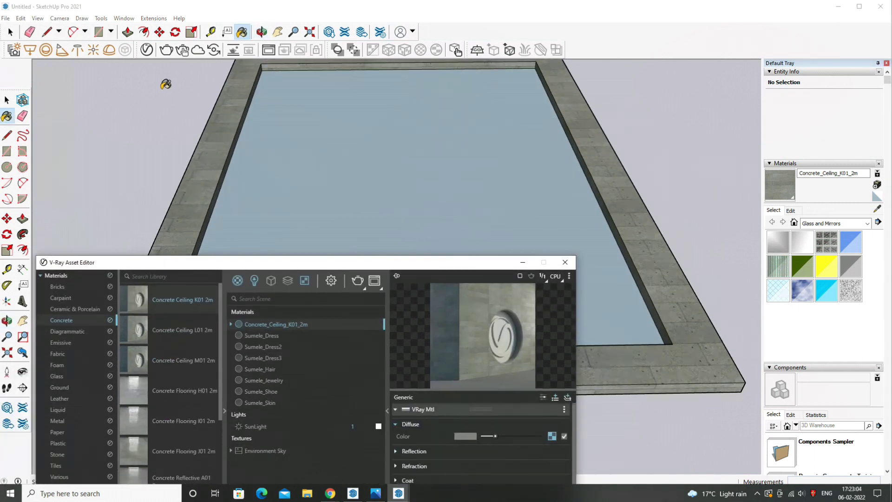
{"action": "left_click", "coordinate": [184, 49]}
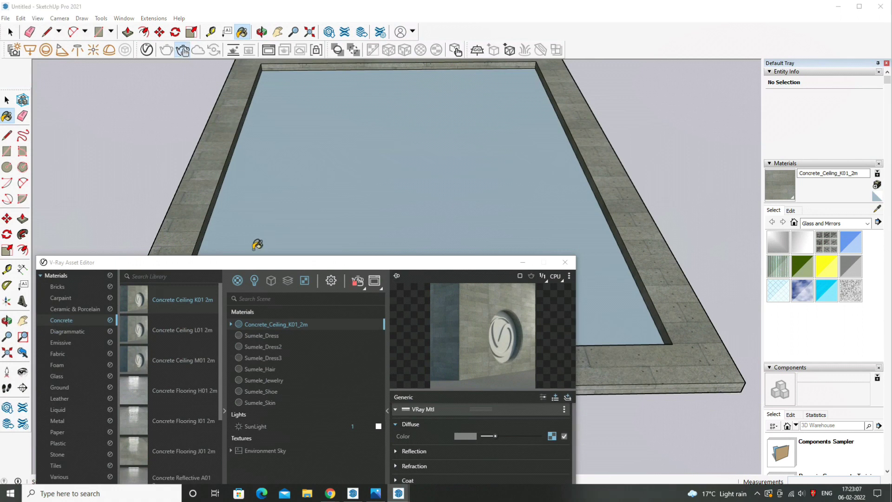
{"action": "mouse_move", "coordinate": [249, 265]}
{"action": "left_mouse_down"}
{"action": "mouse_move", "coordinate": [282, 203]}
{"action": "mouse_move", "coordinate": [152, 298]}
{"action": "mouse_move", "coordinate": [115, 290]}
{"action": "left_mouse_up"}
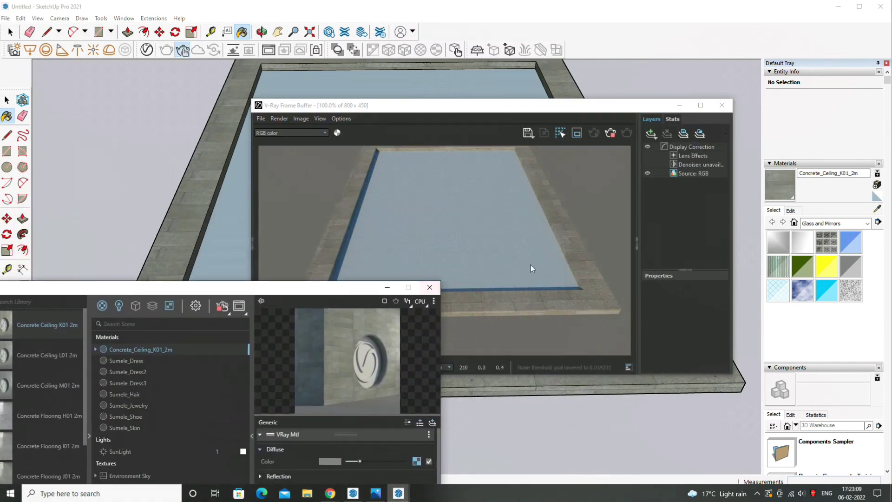
{"action": "scroll", "coordinate": [478, 284], "scroll_direction": "down", "scroll_amount": 2}
{"action": "mouse_move", "coordinate": [423, 112]}
{"action": "left_mouse_down"}
{"action": "mouse_move", "coordinate": [501, 112]}
{"action": "mouse_move", "coordinate": [617, 137]}
{"action": "left_mouse_up"}
Reverse the pool floor face so its front faces up.
{"action": "left_click", "coordinate": [6, 100]}
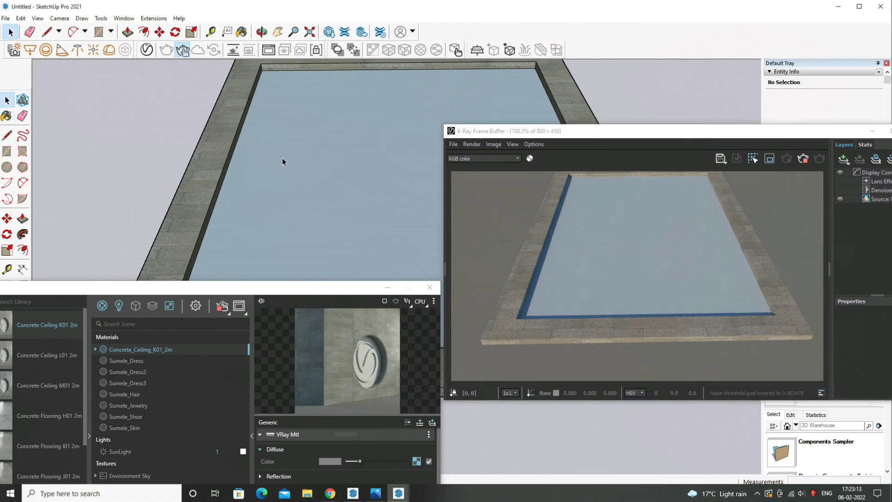
{"action": "left_click", "coordinate": [289, 175]}
{"action": "right_click", "coordinate": [293, 172]}
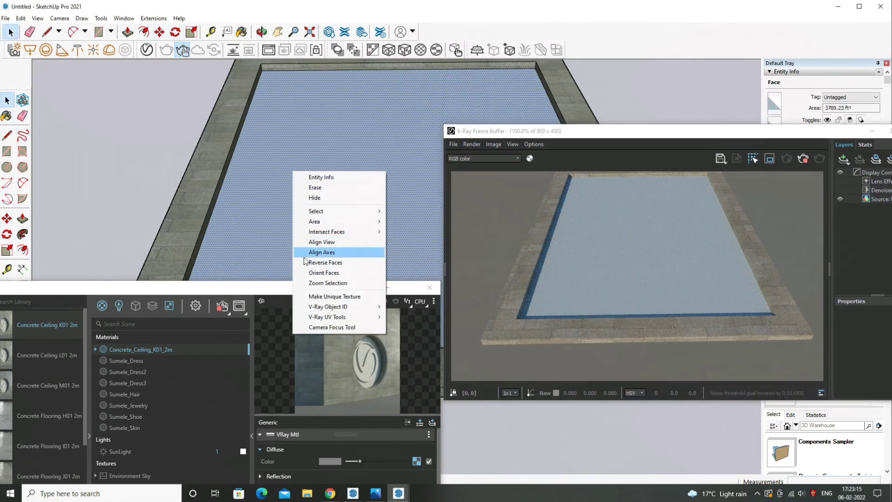
{"action": "left_click", "coordinate": [346, 263]}
Make the floor face and its four edges into a group.
{"action": "right_click", "coordinate": [345, 200]}
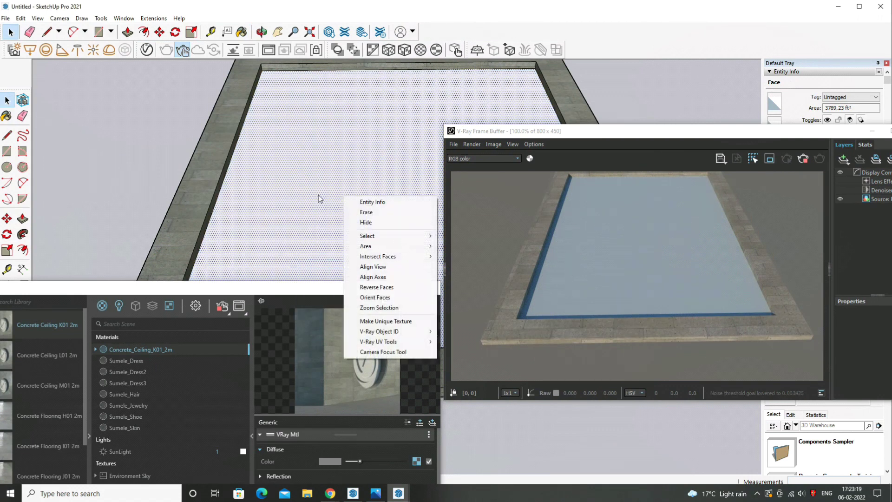
{"action": "double_click", "coordinate": [325, 224]}
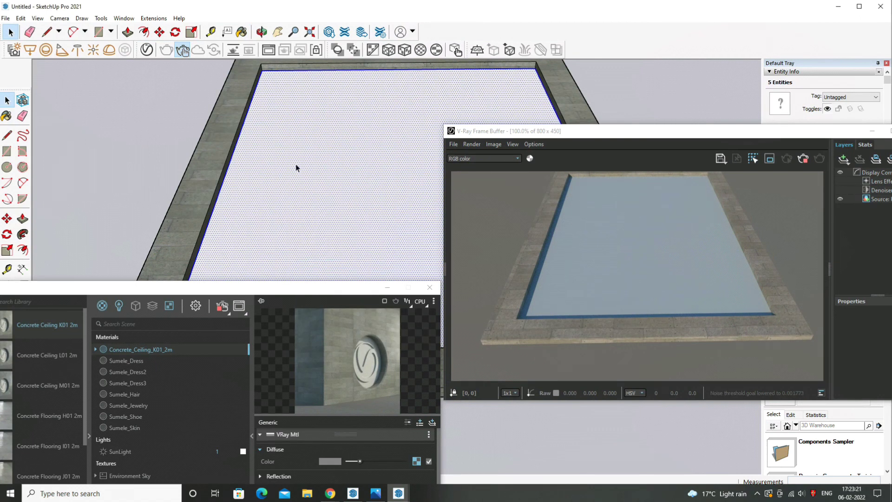
{"action": "right_click", "coordinate": [316, 191]}
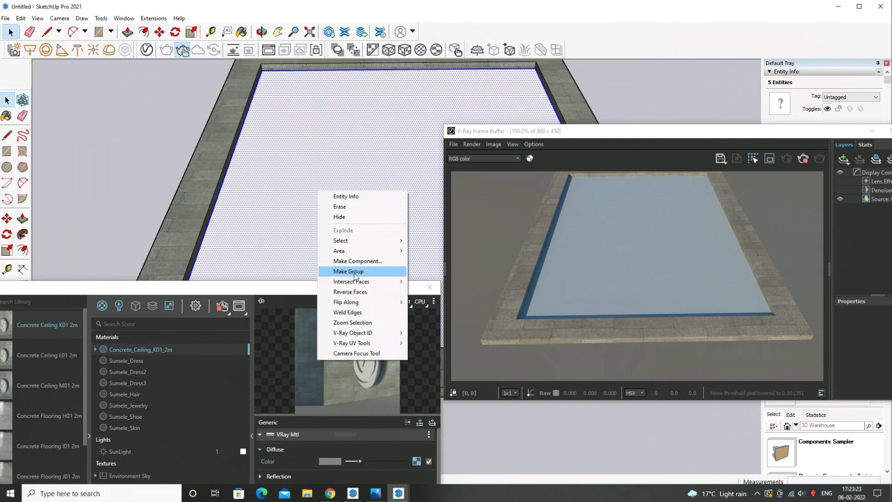
{"action": "left_click", "coordinate": [356, 275]}
{"action": "left_click_drag", "start_coordinate": [289, 288], "coordinate": [496, 117]}
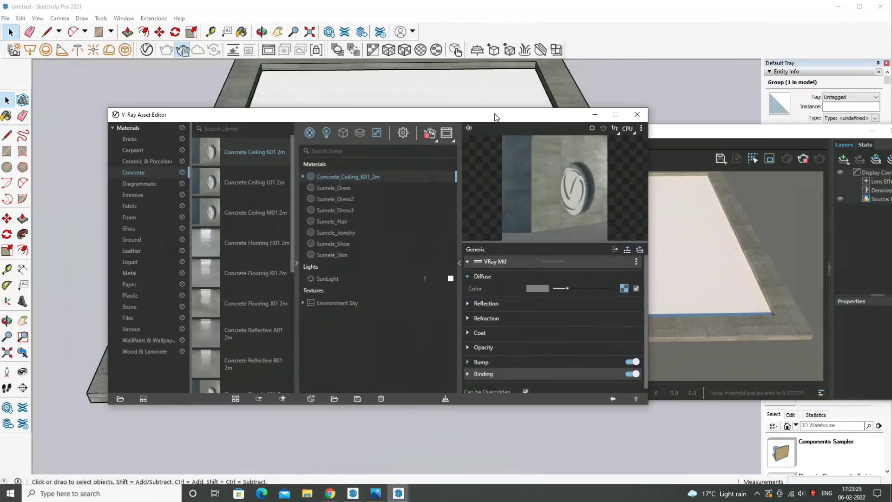
Add Grass C 200cm from the V-Ray Ground library and pick Grass_C_200cm for painting.
{"action": "left_click", "coordinate": [139, 239]}
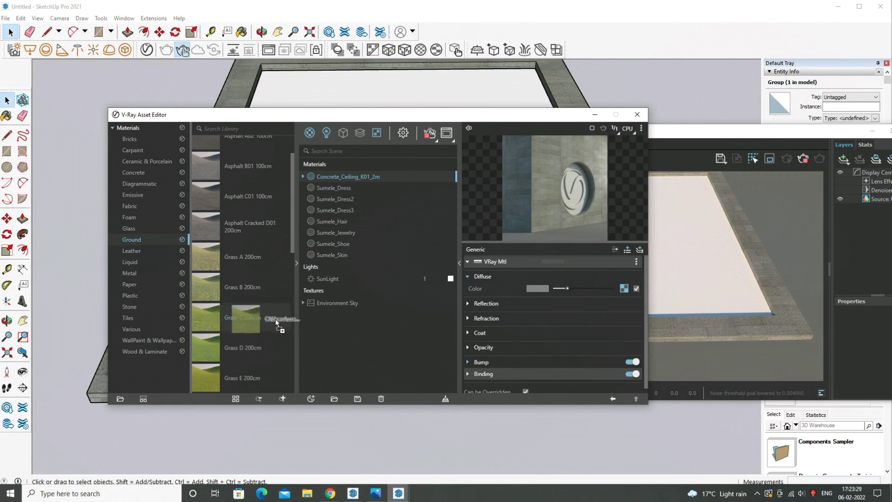
{"action": "left_click_drag", "start_coordinate": [275, 319], "coordinate": [371, 228]}
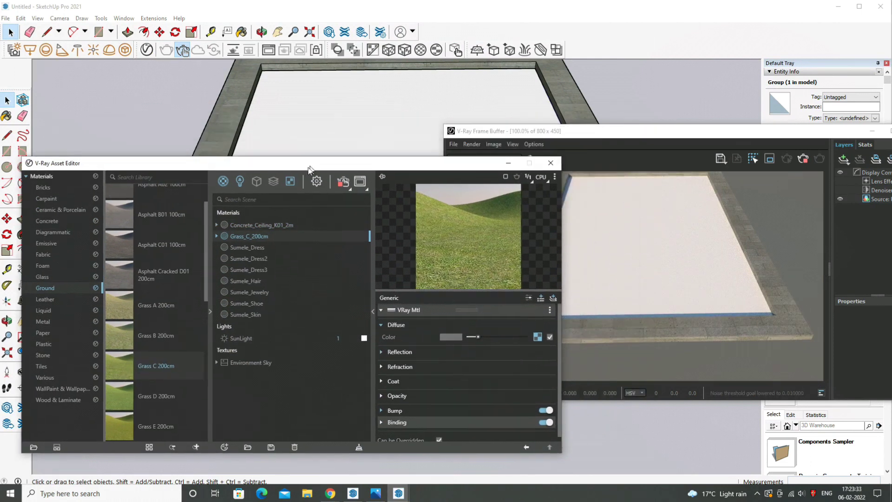
{"action": "left_click_drag", "start_coordinate": [396, 119], "coordinate": [183, 311]}
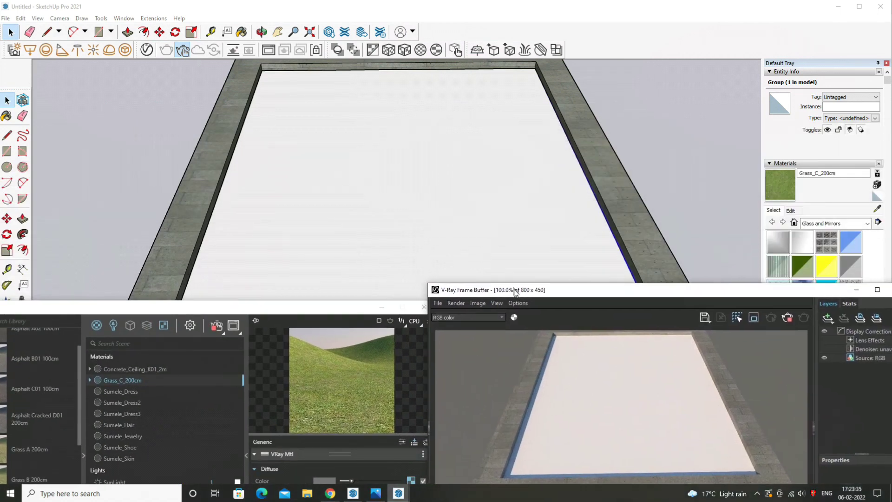
{"action": "left_click_drag", "start_coordinate": [531, 133], "coordinate": [525, 304]}
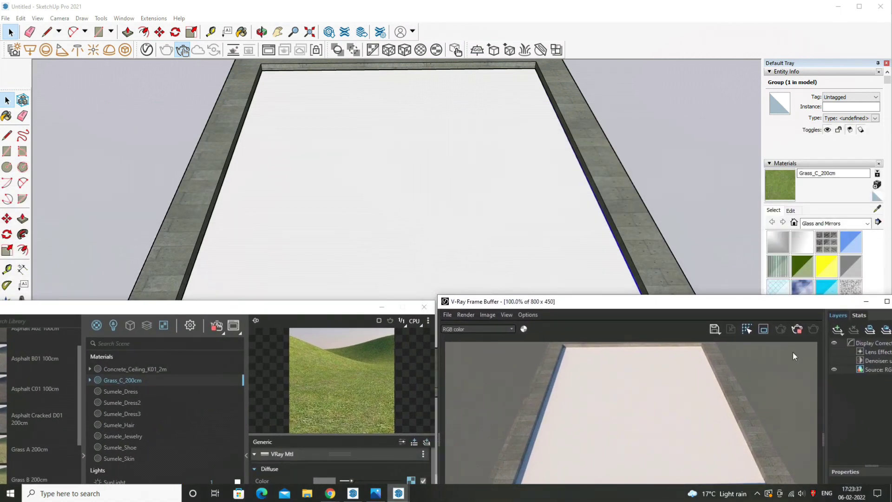
{"action": "left_click", "coordinate": [771, 188]}
Paint the pool floor with grass and set the texture width to 5'6".
{"action": "left_click", "coordinate": [516, 232]}
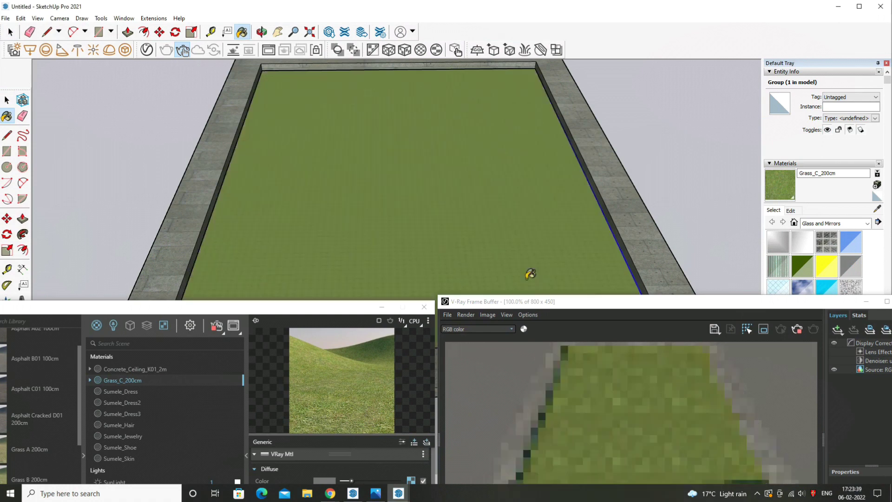
{"action": "left_click_drag", "start_coordinate": [548, 305], "coordinate": [518, 251]}
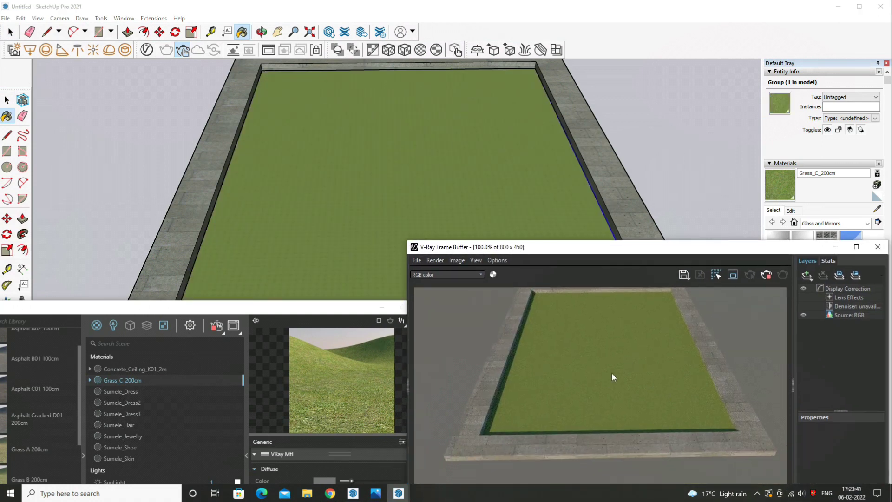
{"action": "left_click", "coordinate": [795, 211]}
{"action": "left_click_drag", "start_coordinate": [706, 258], "coordinate": [405, 285]}
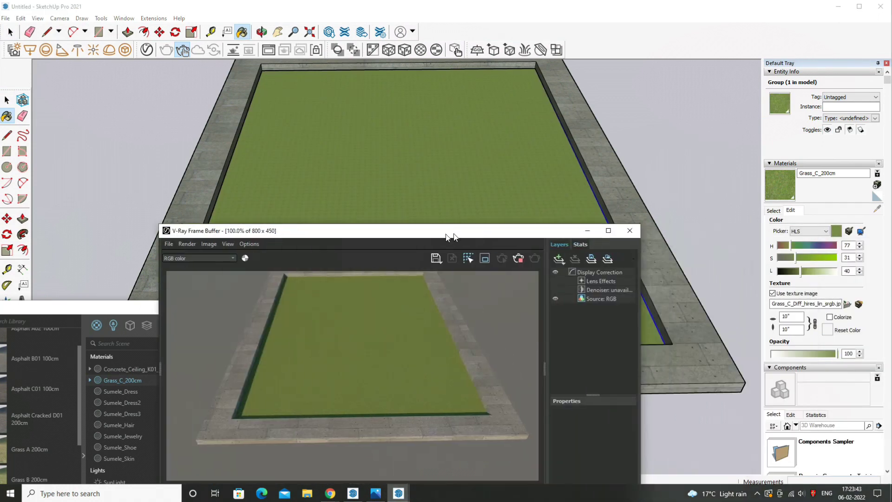
{"action": "left_click", "coordinate": [796, 319]}
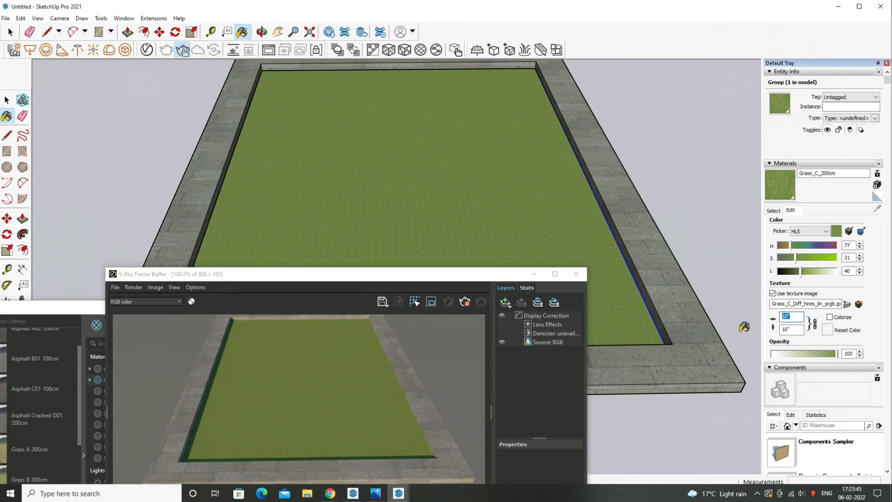
{"action": "type", "text": "5'6"}
{"action": "key", "text": "Return"}
Change the grass texture width to 10', making the tile 10' by 10'.
{"action": "scroll", "coordinate": [399, 370], "scroll_direction": "up", "scroll_amount": 1}
{"action": "scroll", "coordinate": [349, 380], "scroll_direction": "down", "scroll_amount": 1}
{"action": "left_click_drag", "start_coordinate": [445, 273], "coordinate": [589, 260]}
{"action": "scroll", "coordinate": [432, 226], "scroll_direction": "up", "scroll_amount": 3}
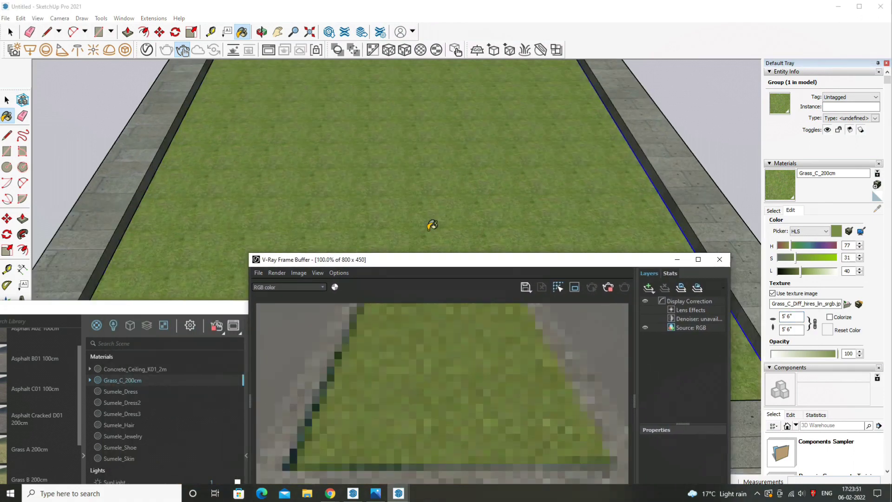
{"action": "scroll", "coordinate": [432, 226], "scroll_direction": "up", "scroll_amount": 2}
{"action": "scroll", "coordinate": [434, 219], "scroll_direction": "up", "scroll_amount": 1}
{"action": "scroll", "coordinate": [420, 215], "scroll_direction": "down", "scroll_amount": 1}
{"action": "scroll", "coordinate": [422, 213], "scroll_direction": "down", "scroll_amount": 2}
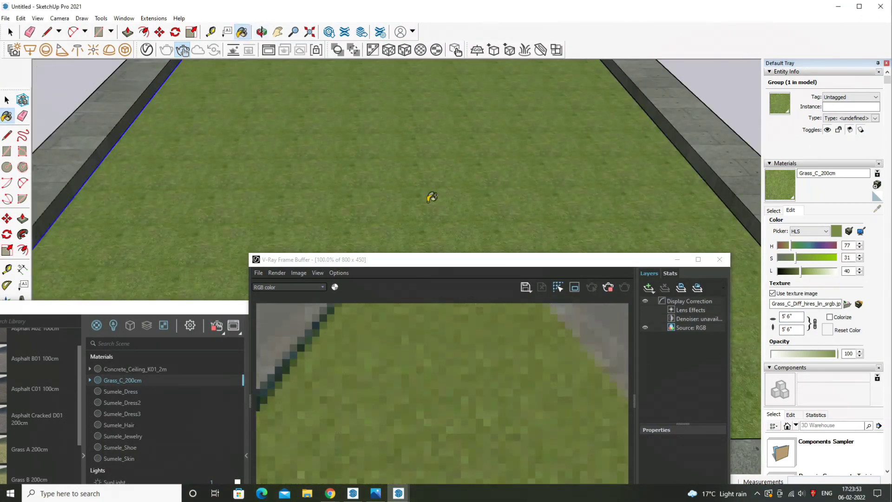
{"action": "double_click", "coordinate": [799, 316]}
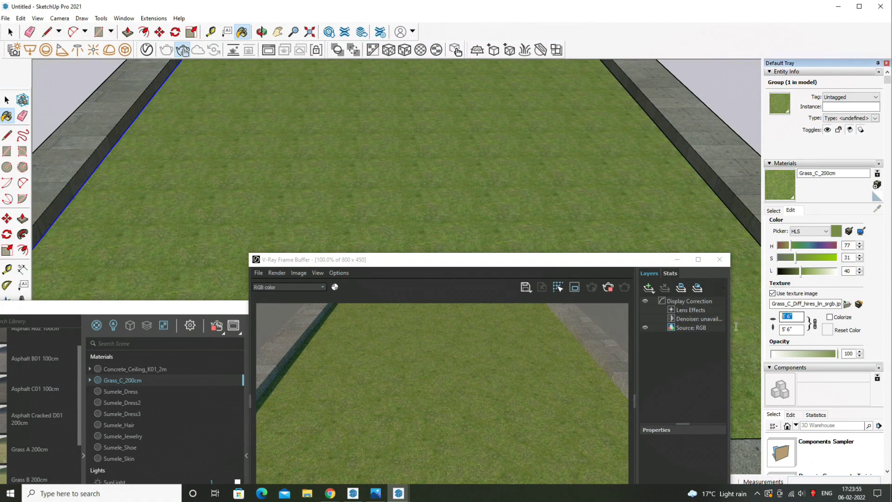
{"action": "type", "text": "10"}
{"action": "key", "text": "Return"}
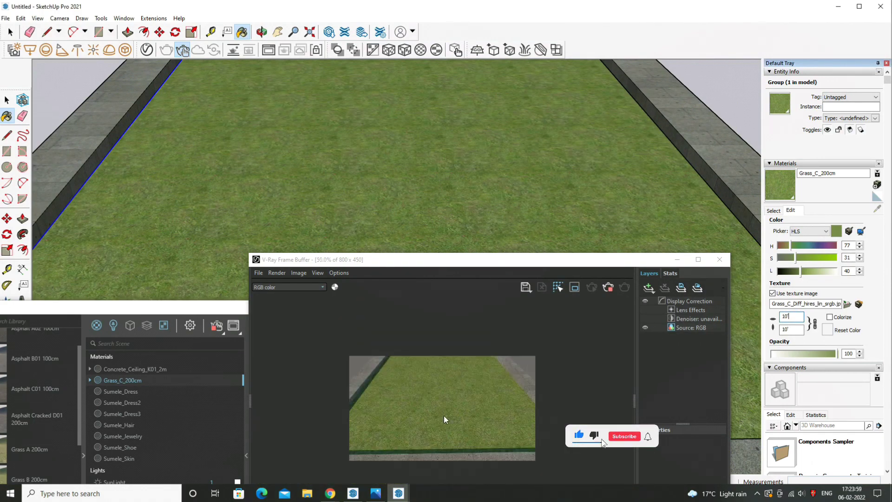
Select the grass floor group and apply V-Ray Fur to it.
{"action": "left_click_drag", "start_coordinate": [461, 270], "coordinate": [522, 133]}
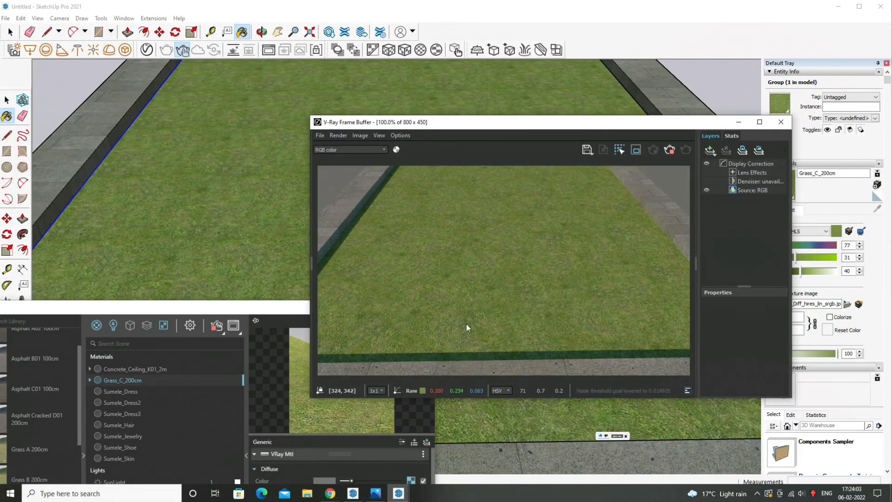
{"action": "left_click_drag", "start_coordinate": [274, 307], "coordinate": [325, 252]}
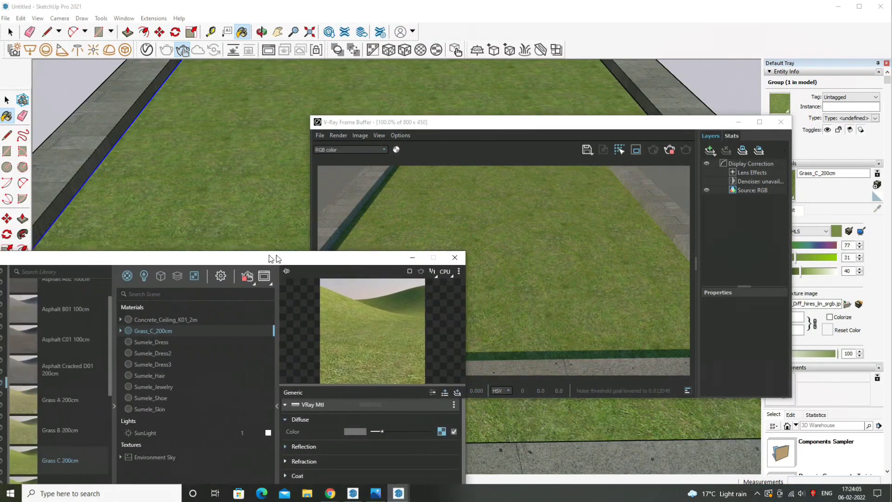
{"action": "left_click", "coordinate": [7, 100]}
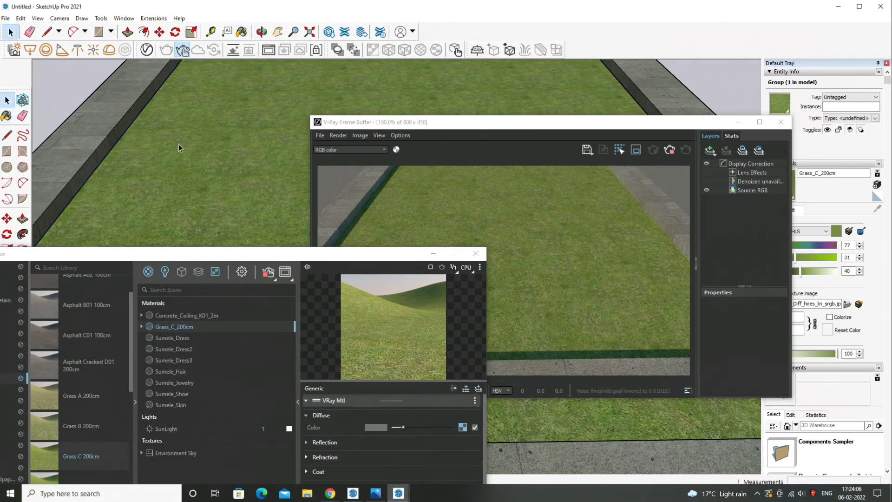
{"action": "left_click", "coordinate": [253, 205]}
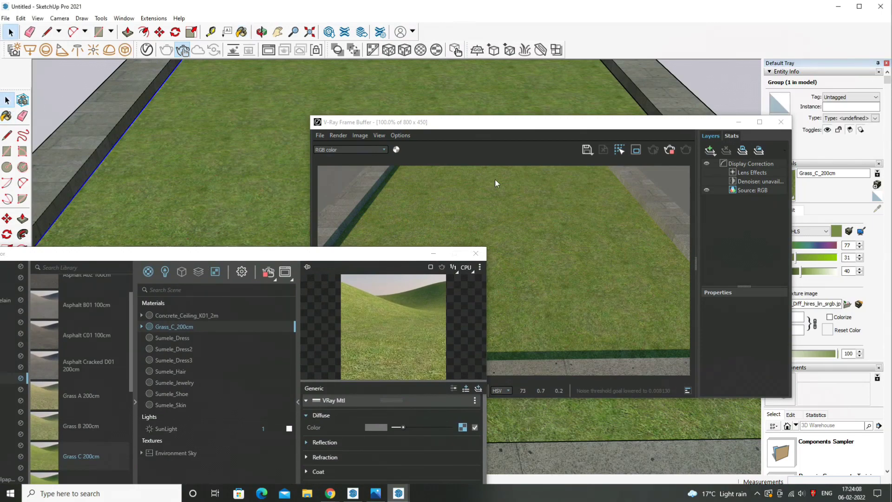
{"action": "left_click", "coordinate": [524, 49]}
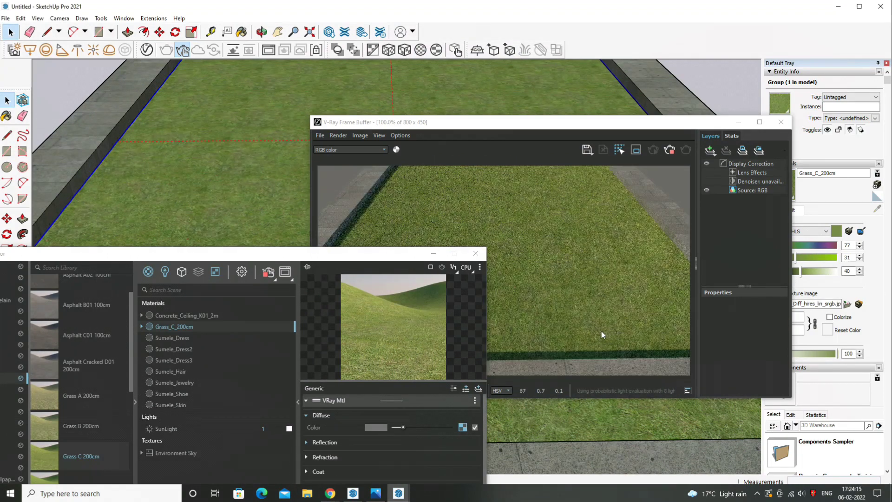
{"action": "scroll", "coordinate": [590, 320], "scroll_direction": "up", "scroll_amount": 2}
{"action": "scroll", "coordinate": [595, 412], "scroll_direction": "down", "scroll_amount": 3}
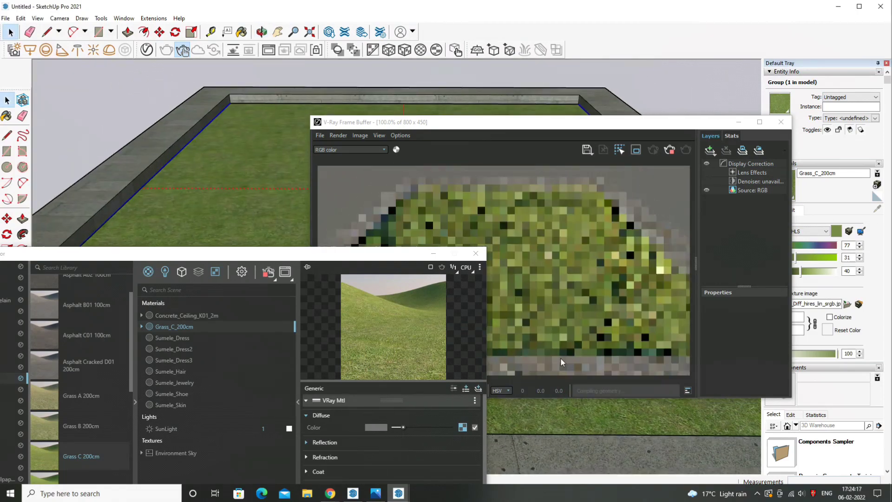
{"action": "scroll", "coordinate": [557, 305], "scroll_direction": "up", "scroll_amount": 1}
{"action": "left_click_drag", "start_coordinate": [353, 253], "coordinate": [224, 124]}
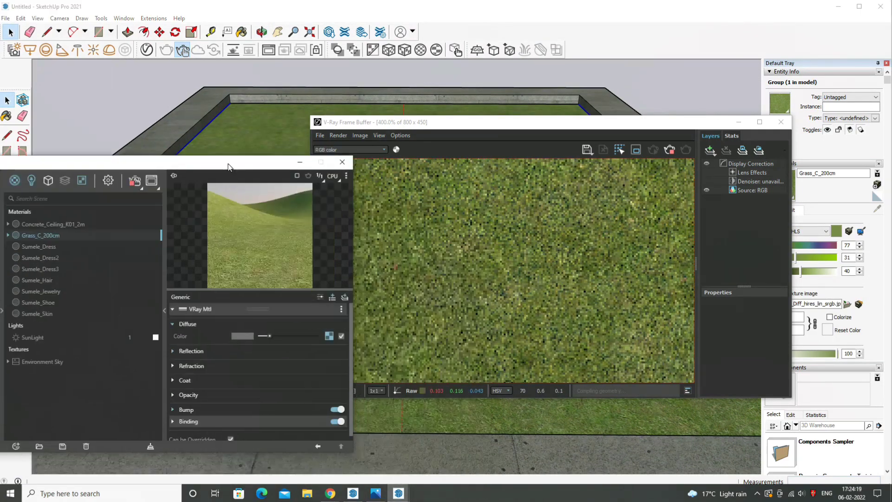
{"action": "scroll", "coordinate": [478, 305], "scroll_direction": "down", "scroll_amount": 2}
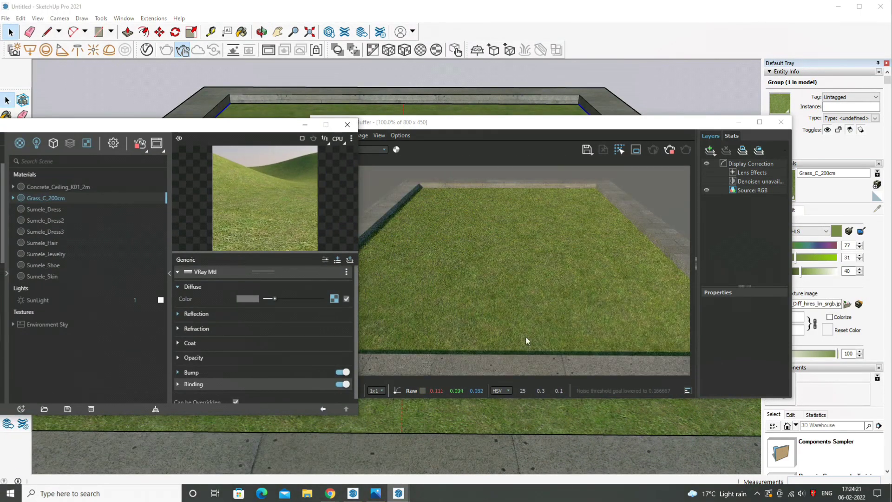
Raise the Fur geometry's Length to 10 and orbit to an eye-level view of the lawn.
{"action": "left_click", "coordinate": [53, 143]}
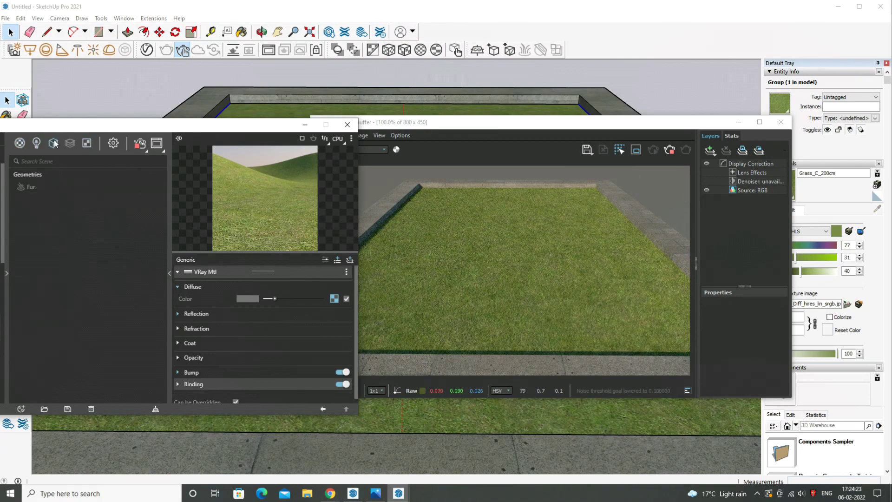
{"action": "left_click", "coordinate": [45, 187]}
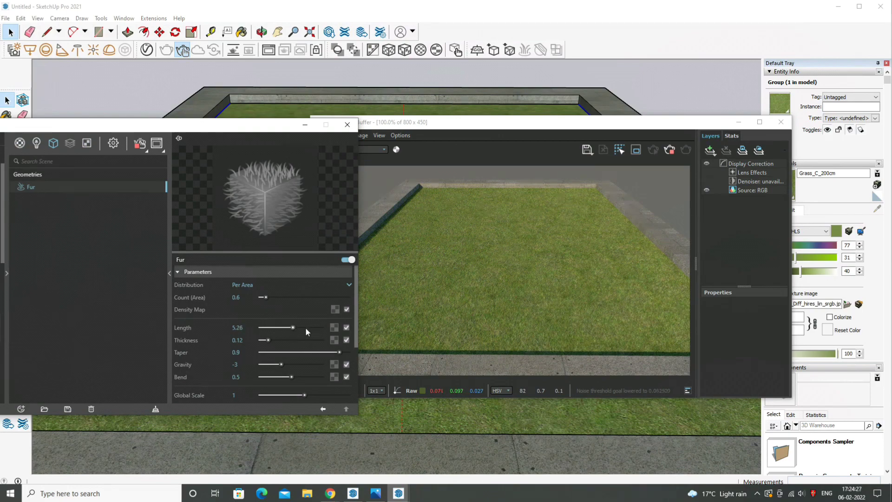
{"action": "left_click_drag", "start_coordinate": [305, 327], "coordinate": [372, 333]}
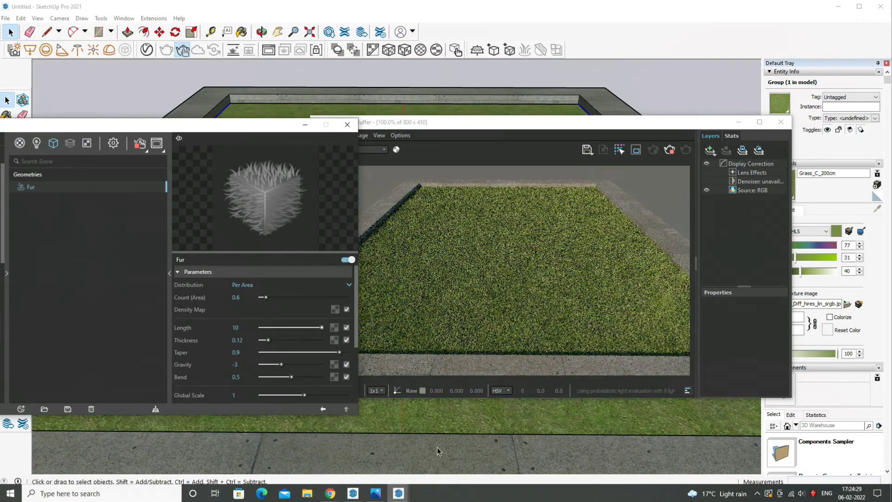
{"action": "middle_click_drag", "start_coordinate": [438, 450], "coordinate": [495, 318]}
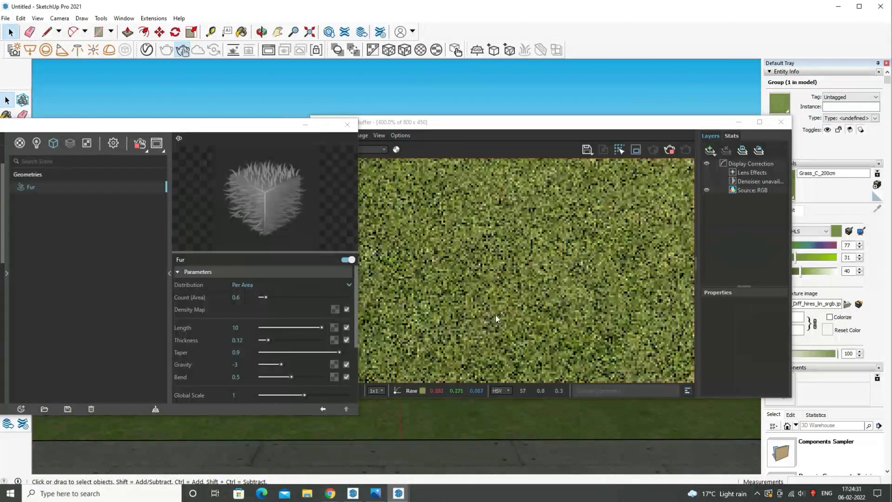
{"action": "scroll", "coordinate": [501, 317], "scroll_direction": "down", "scroll_amount": 4}
{"action": "scroll", "coordinate": [519, 287], "scroll_direction": "up", "scroll_amount": 1}
{"action": "scroll", "coordinate": [504, 297], "scroll_direction": "up", "scroll_amount": 2}
{"action": "scroll", "coordinate": [500, 314], "scroll_direction": "down", "scroll_amount": 1}
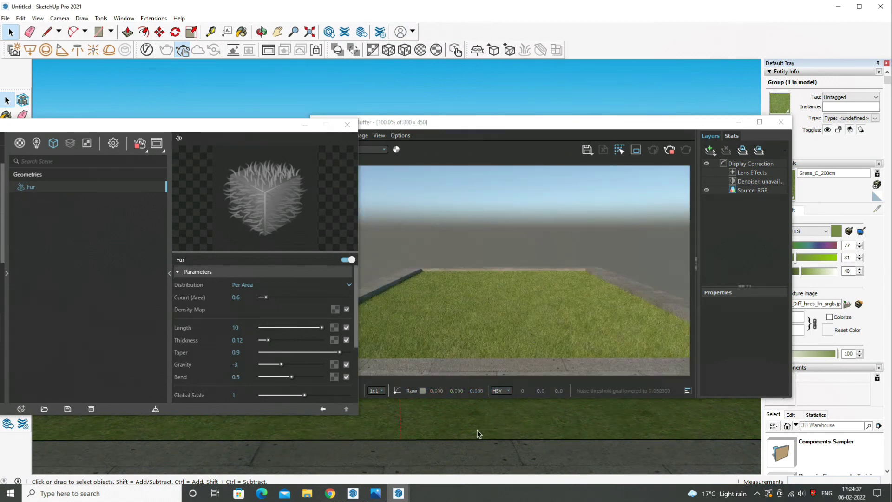
Orbit through edge-on and top views of the grass slab in the render.
{"action": "scroll", "coordinate": [480, 425], "scroll_direction": "down", "scroll_amount": 3}
{"action": "middle_click_drag", "start_coordinate": [480, 419], "coordinate": [475, 371]}
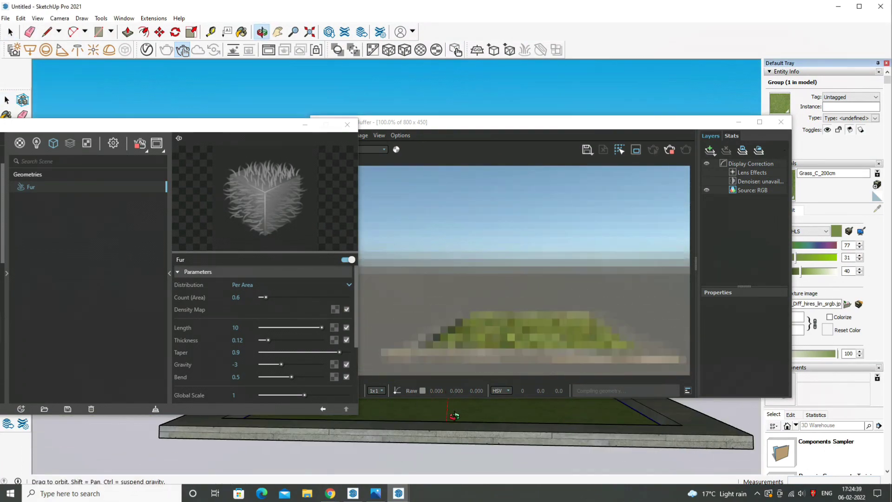
{"action": "scroll", "coordinate": [497, 340], "scroll_direction": "down", "scroll_amount": 2}
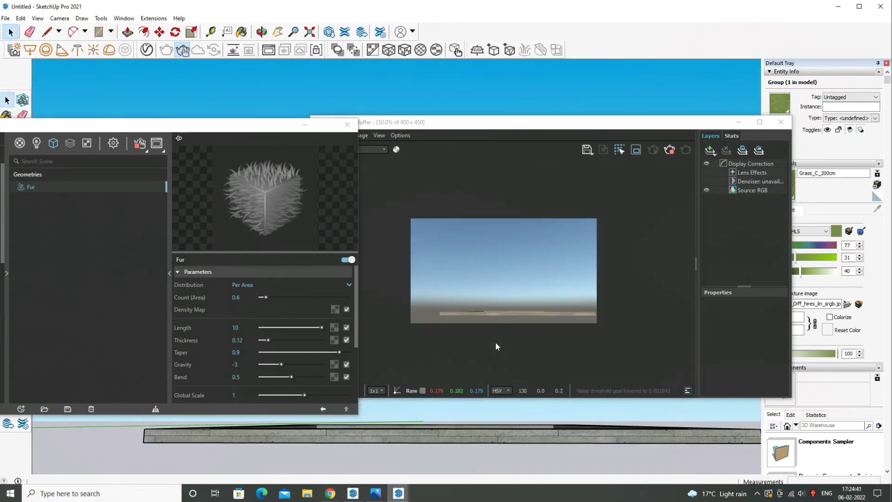
{"action": "middle_click_drag", "start_coordinate": [476, 443], "coordinate": [473, 421]}
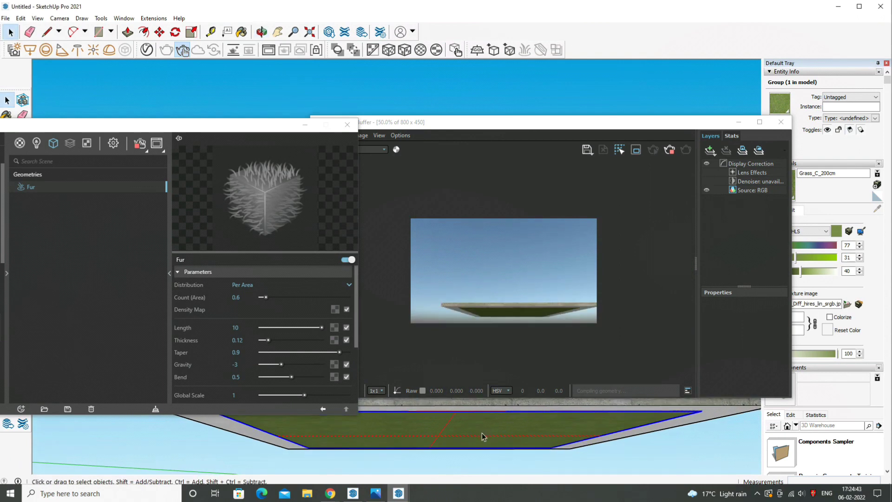
{"action": "scroll", "coordinate": [510, 332], "scroll_direction": "up", "scroll_amount": 1}
{"action": "middle_click_drag", "start_coordinate": [488, 419], "coordinate": [488, 399]}
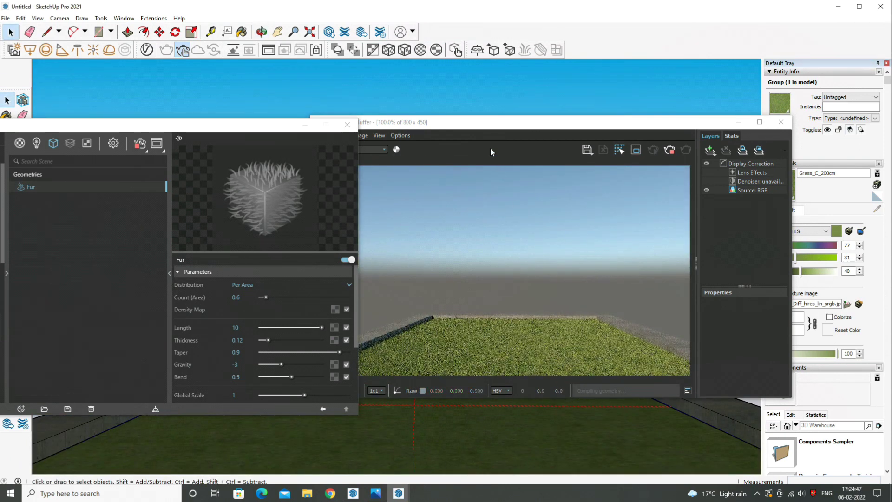
{"action": "left_click_drag", "start_coordinate": [489, 122], "coordinate": [486, 182]}
Zoom in and out to inspect the dense grass fur against the concrete rim.
{"action": "scroll", "coordinate": [487, 406], "scroll_direction": "up", "scroll_amount": 1}
{"action": "scroll", "coordinate": [399, 405], "scroll_direction": "up", "scroll_amount": 1}
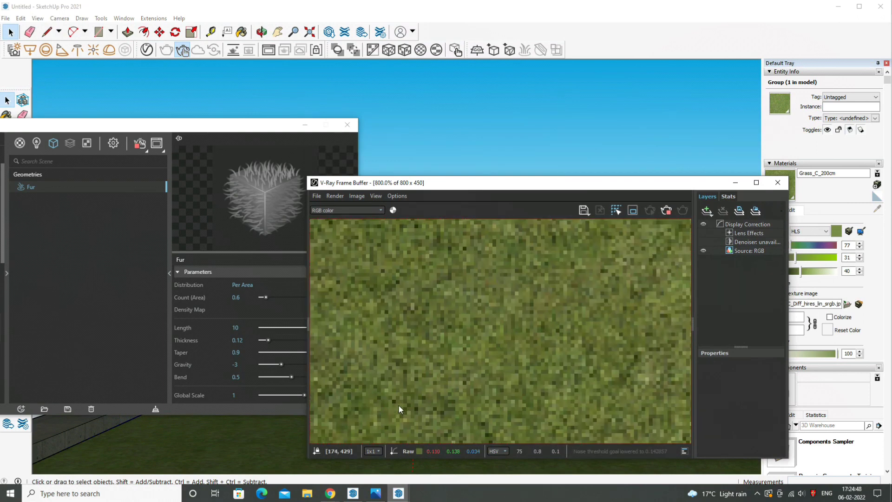
{"action": "scroll", "coordinate": [419, 353], "scroll_direction": "down", "scroll_amount": 1}
{"action": "scroll", "coordinate": [436, 399], "scroll_direction": "up", "scroll_amount": 1}
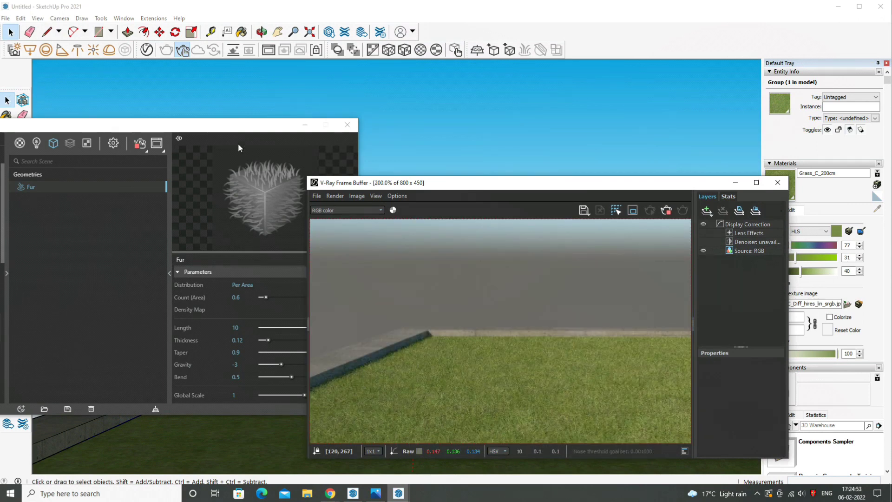
{"action": "left_click_drag", "start_coordinate": [229, 130], "coordinate": [184, 131]}
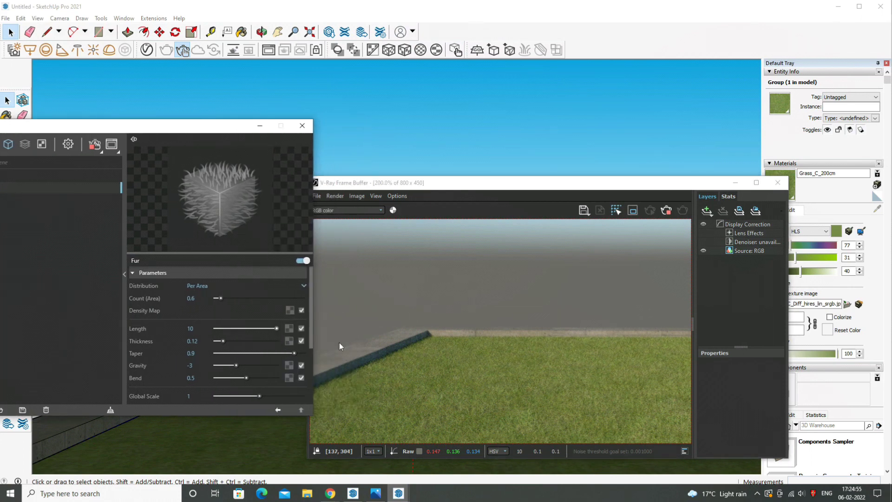
{"action": "scroll", "coordinate": [378, 386], "scroll_direction": "down", "scroll_amount": 1}
{"action": "scroll", "coordinate": [499, 409], "scroll_direction": "up", "scroll_amount": 2}
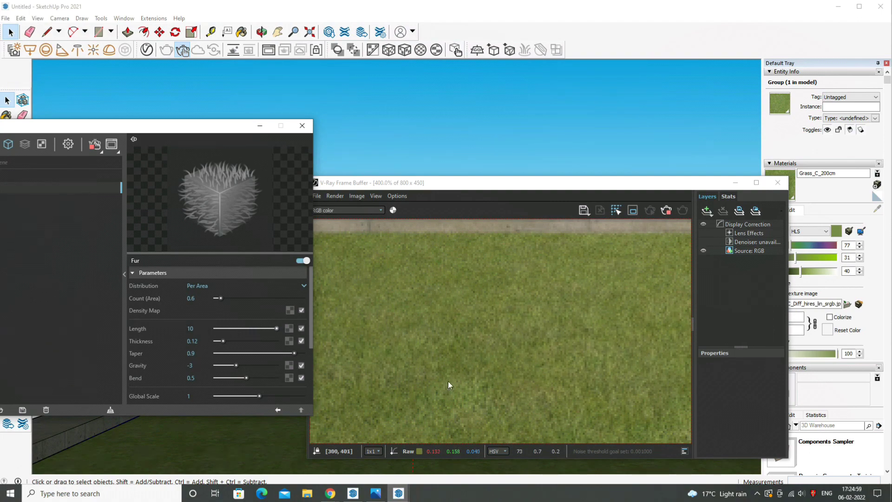
{"action": "scroll", "coordinate": [488, 384], "scroll_direction": "down", "scroll_amount": 1}
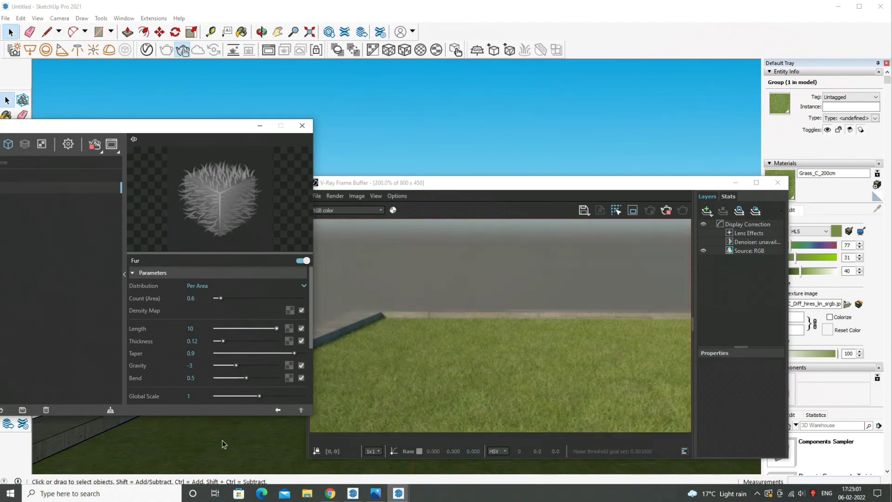
{"action": "scroll", "coordinate": [222, 439], "scroll_direction": "down", "scroll_amount": 2}
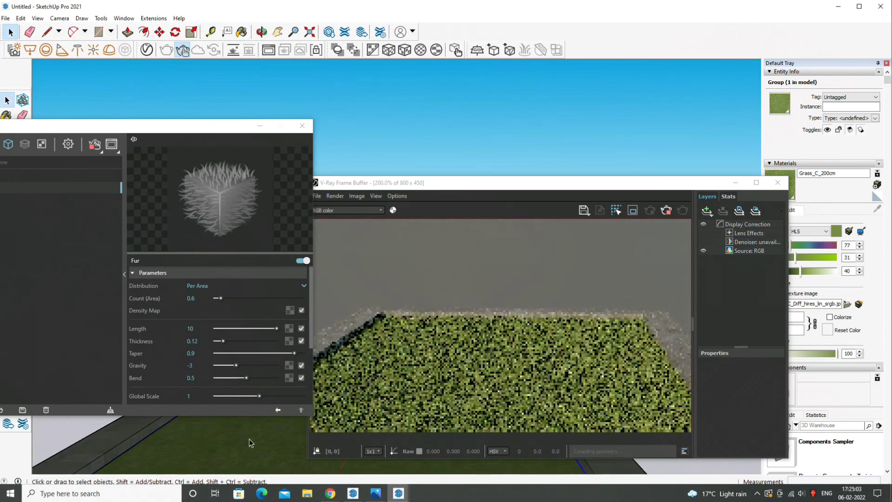
{"action": "scroll", "coordinate": [249, 443], "scroll_direction": "down", "scroll_amount": 2}
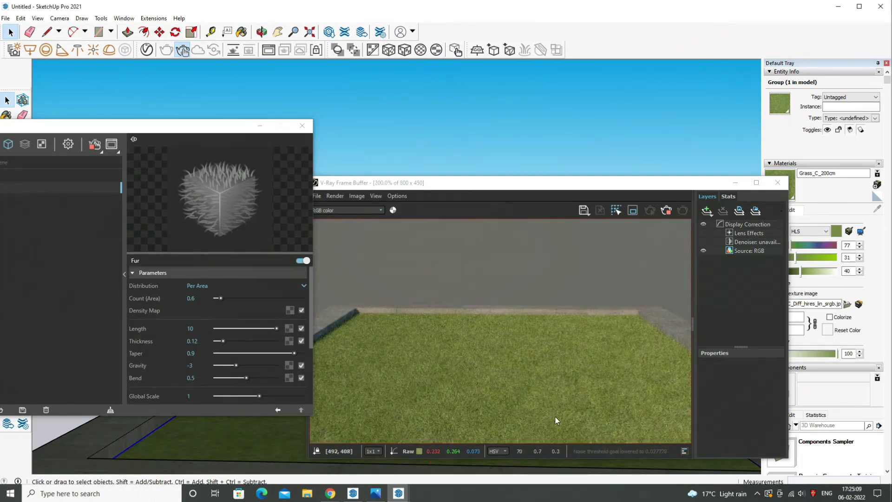
{"action": "scroll", "coordinate": [557, 420], "scroll_direction": "up", "scroll_amount": 1}
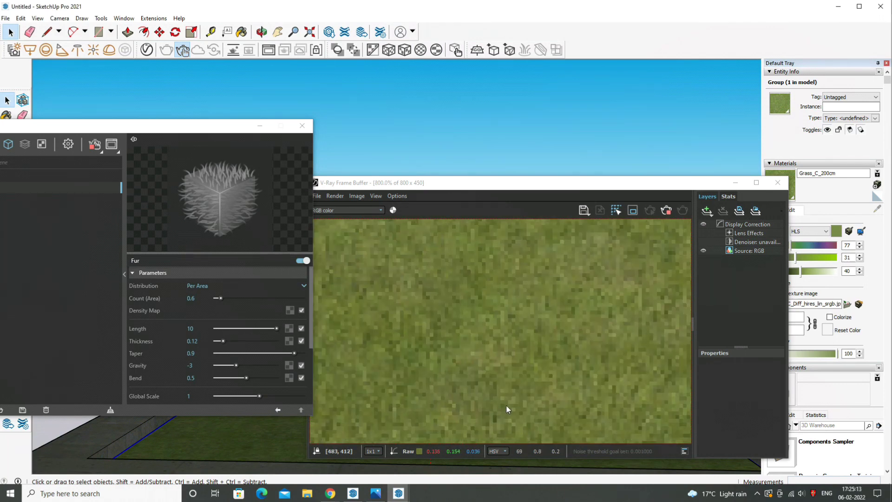
{"action": "scroll", "coordinate": [459, 331], "scroll_direction": "down", "scroll_amount": 1}
{"action": "scroll", "coordinate": [460, 327], "scroll_direction": "down", "scroll_amount": 1}
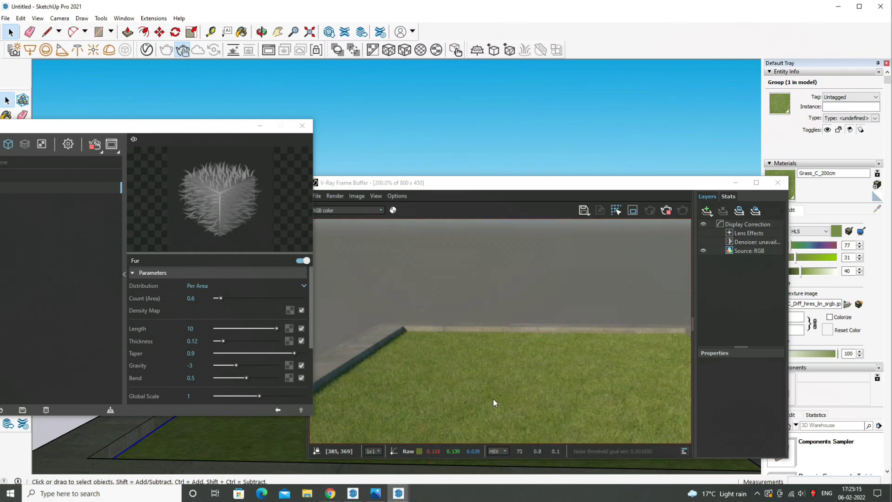
{"action": "scroll", "coordinate": [492, 399], "scroll_direction": "up", "scroll_amount": 2}
{"action": "scroll", "coordinate": [479, 397], "scroll_direction": "down", "scroll_amount": 1}
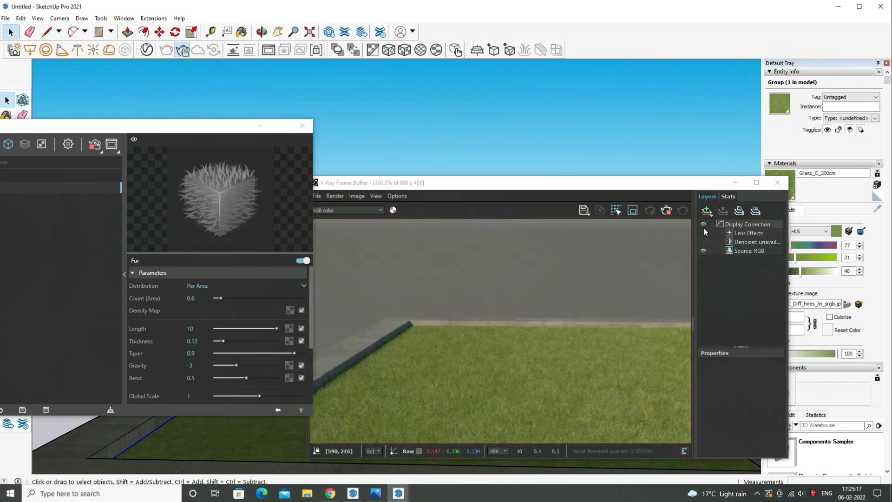
From a top-down view, draw a flat rectangle to the right of the pool.
{"action": "left_click", "coordinate": [740, 188]}
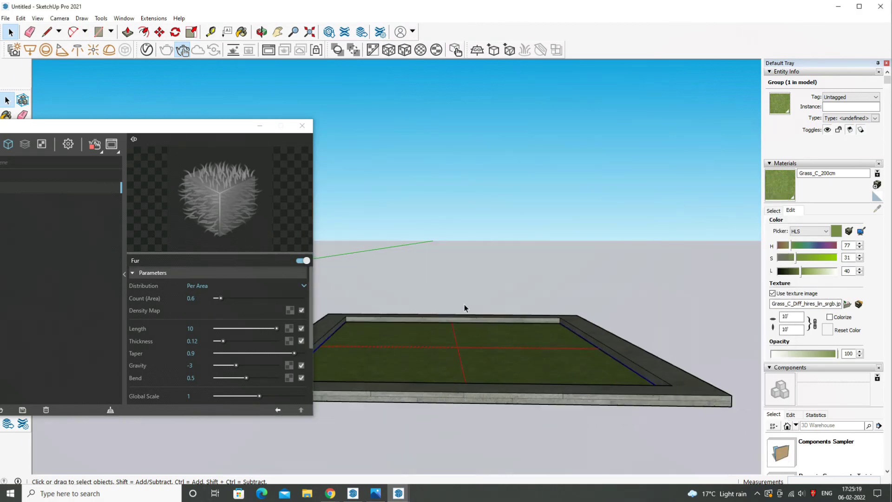
{"action": "mouse_move", "coordinate": [466, 306]}
{"action": "middle_mouse_down"}
{"action": "mouse_move", "coordinate": [478, 367]}
{"action": "mouse_move", "coordinate": [436, 360]}
{"action": "middle_mouse_up"}
{"action": "middle_click_drag", "start_coordinate": [547, 361], "coordinate": [530, 338]}
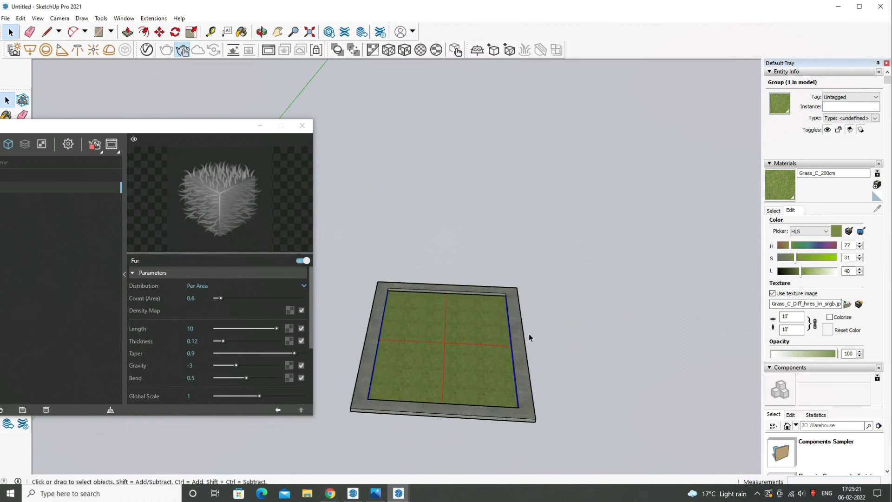
{"action": "key", "text": "r"}
{"action": "left_click", "coordinate": [601, 342]}
{"action": "left_click", "coordinate": [688, 378]}
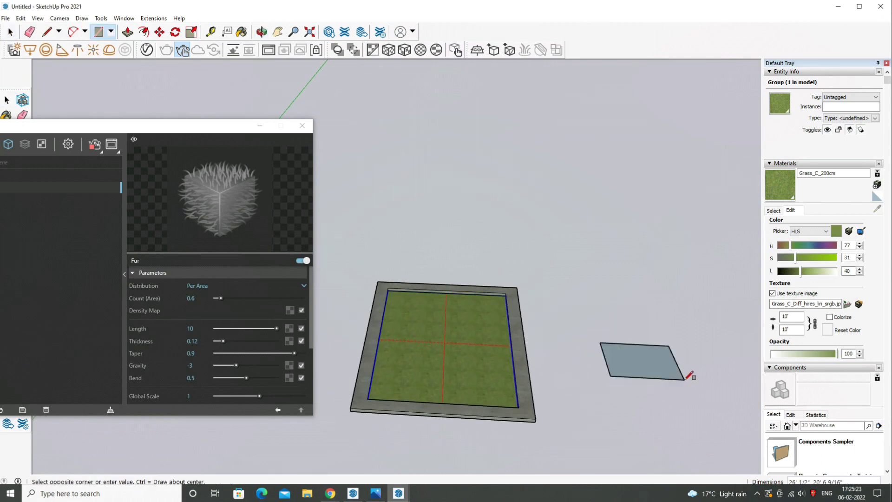
Select the new rectangle face together with its edges.
{"action": "scroll", "coordinate": [690, 369], "scroll_direction": "up", "scroll_amount": 2}
{"action": "scroll", "coordinate": [690, 370], "scroll_direction": "up", "scroll_amount": 2}
{"action": "scroll", "coordinate": [677, 355], "scroll_direction": "up", "scroll_amount": 2}
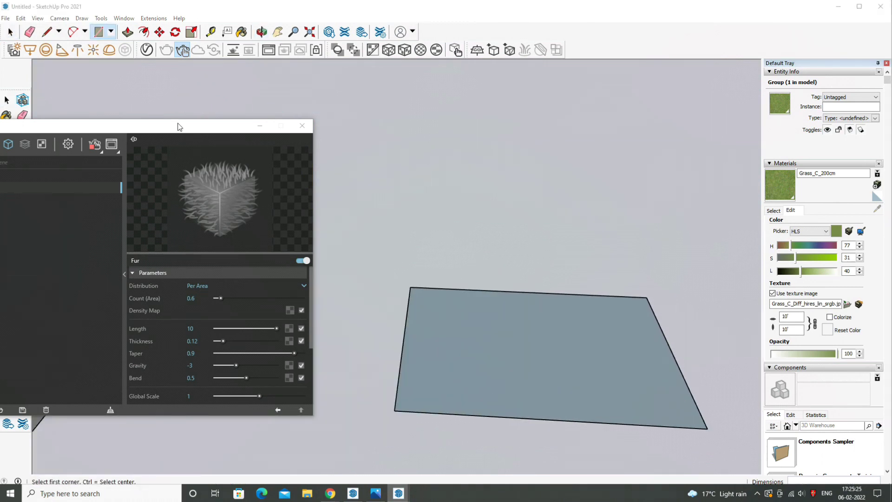
{"action": "mouse_move", "coordinate": [179, 125]}
{"action": "left_mouse_down"}
{"action": "mouse_move", "coordinate": [306, 118]}
{"action": "mouse_move", "coordinate": [221, 118]}
{"action": "left_mouse_up"}
{"action": "key", "text": "space"}
{"action": "left_click", "coordinate": [594, 346]}
{"action": "double_click", "coordinate": [482, 330]}
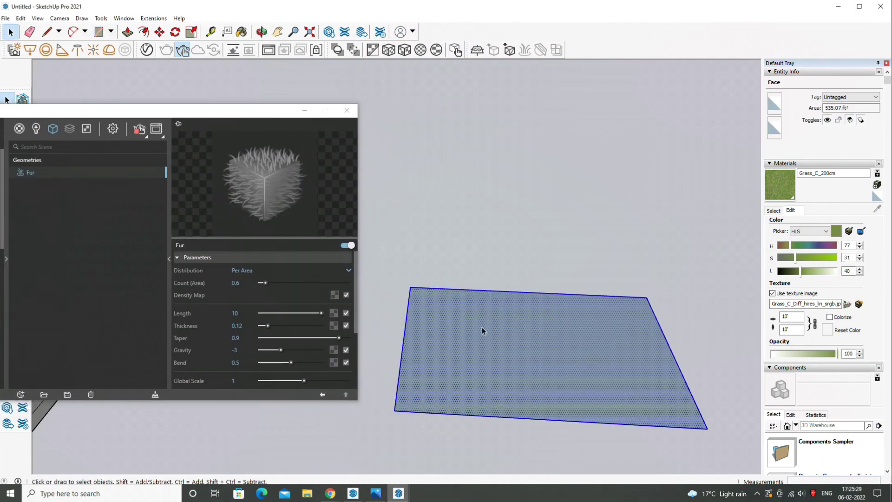
Reverse the rectangle's face so its front side faces up.
{"action": "right_click", "coordinate": [481, 327]}
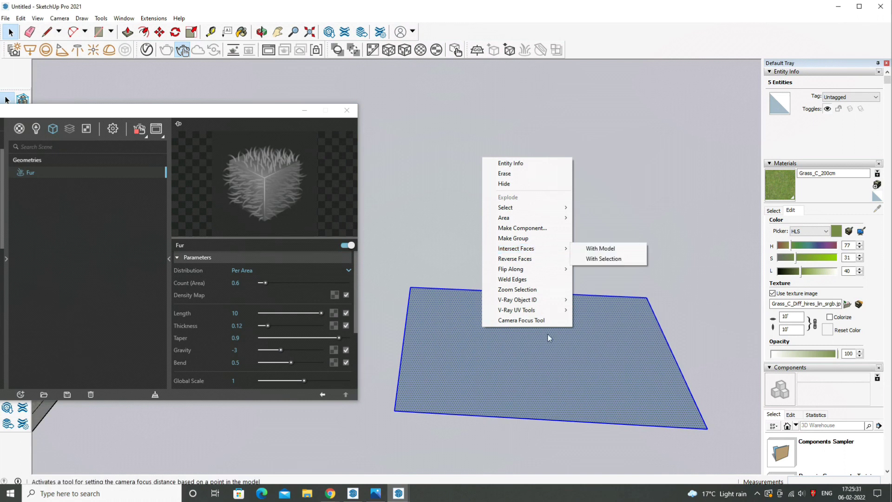
{"action": "left_click", "coordinate": [543, 319]}
{"action": "right_click", "coordinate": [542, 318]}
{"action": "right_click", "coordinate": [508, 333]}
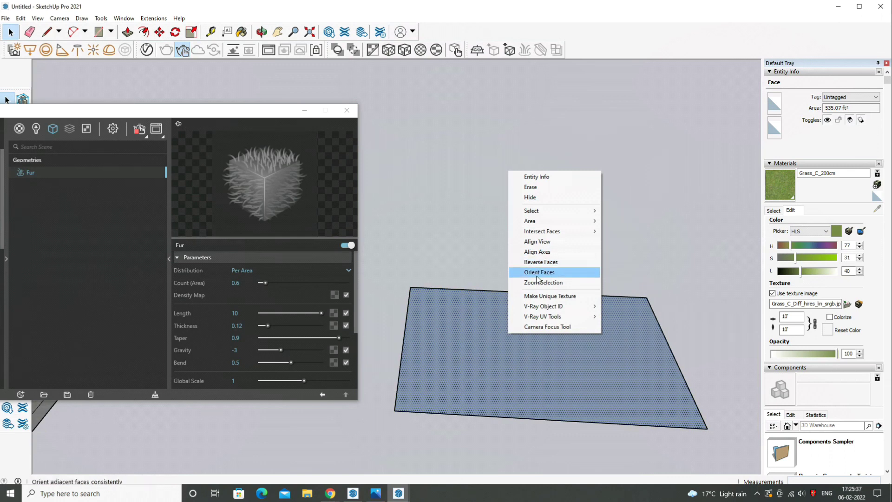
{"action": "left_click", "coordinate": [454, 350]}
{"action": "double_click", "coordinate": [454, 351]}
{"action": "right_click", "coordinate": [454, 349]}
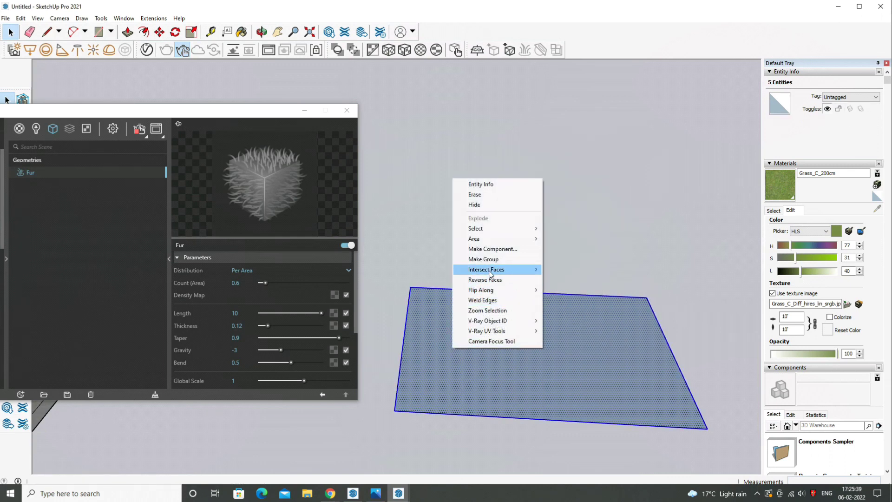
{"action": "left_click", "coordinate": [499, 283]}
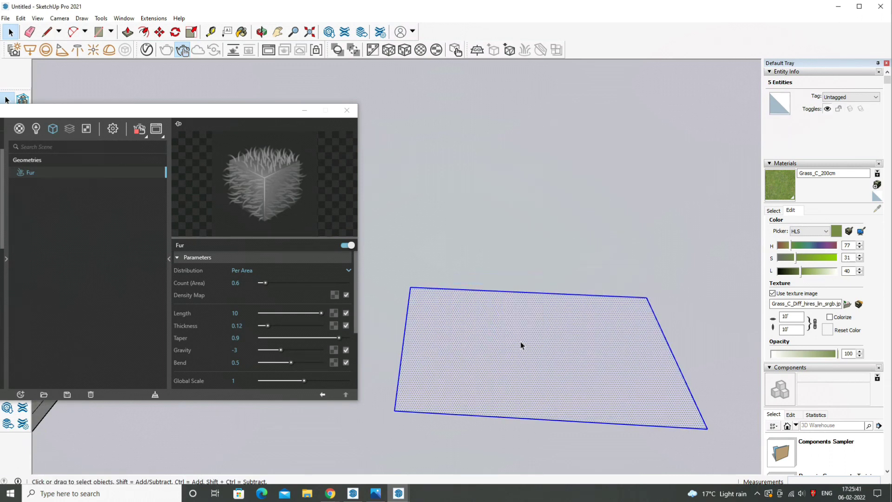
Group the rectangle, add a second fur (Fur#1) and pick Grass C 200cm.
{"action": "right_click", "coordinate": [520, 325]}
{"action": "left_click", "coordinate": [550, 234]}
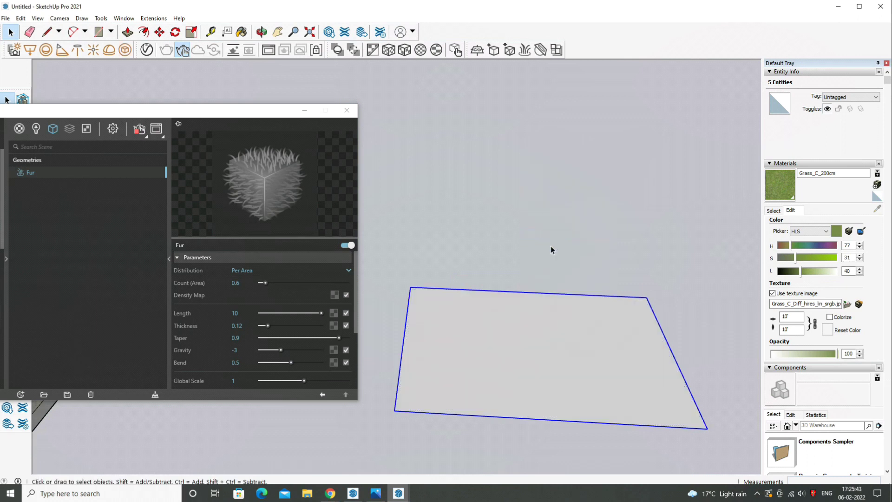
{"action": "left_click", "coordinate": [524, 50]}
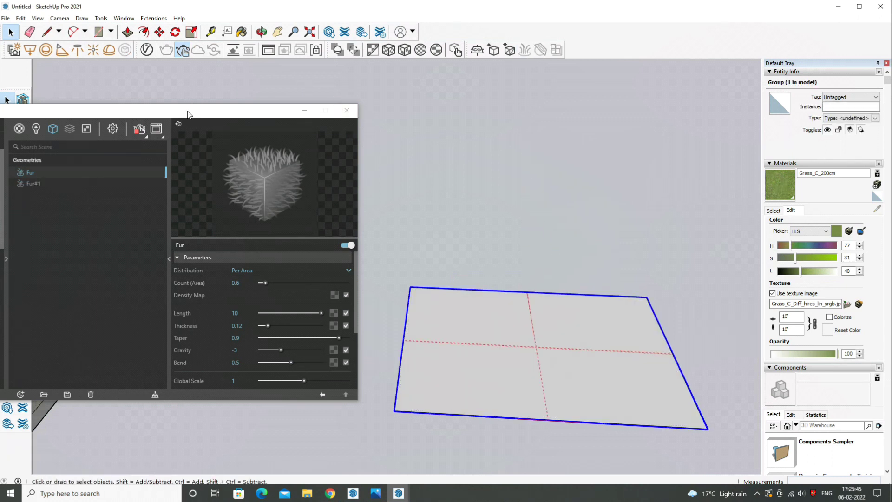
{"action": "left_click_drag", "start_coordinate": [188, 114], "coordinate": [263, 111]}
{"action": "left_click", "coordinate": [779, 185]}
Paint the rectangle with Grass C 200cm and zoom in on it.
{"action": "left_click", "coordinate": [620, 316]}
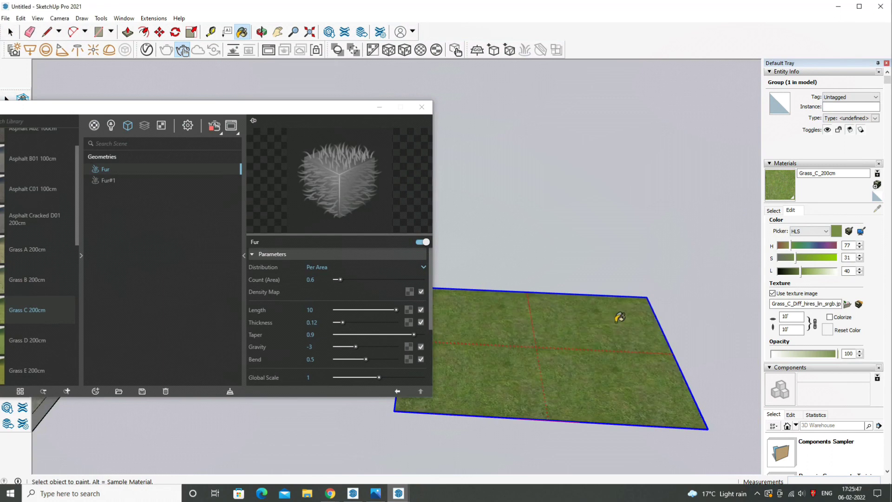
{"action": "scroll", "coordinate": [620, 317], "scroll_direction": "up", "scroll_amount": 2}
{"action": "scroll", "coordinate": [604, 353], "scroll_direction": "up", "scroll_amount": 3}
{"action": "scroll", "coordinate": [609, 372], "scroll_direction": "up", "scroll_amount": 2}
{"action": "scroll", "coordinate": [615, 335], "scroll_direction": "up", "scroll_amount": 2}
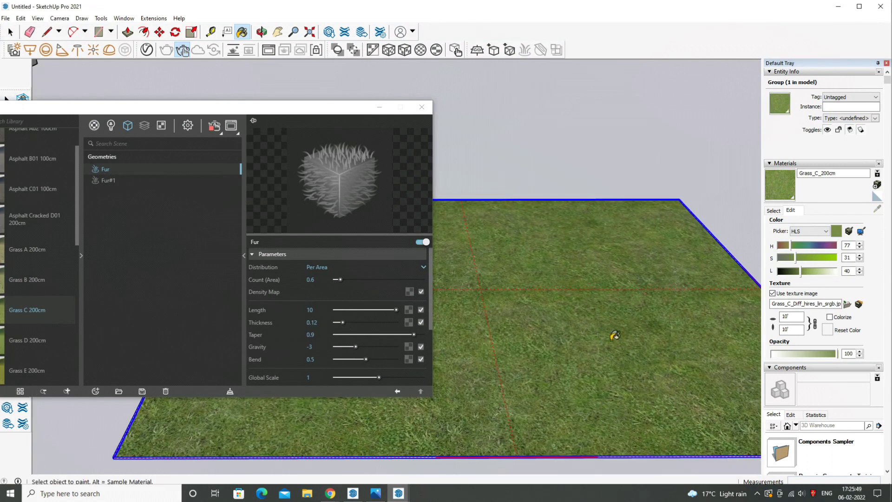
{"action": "scroll", "coordinate": [614, 335], "scroll_direction": "up", "scroll_amount": 1}
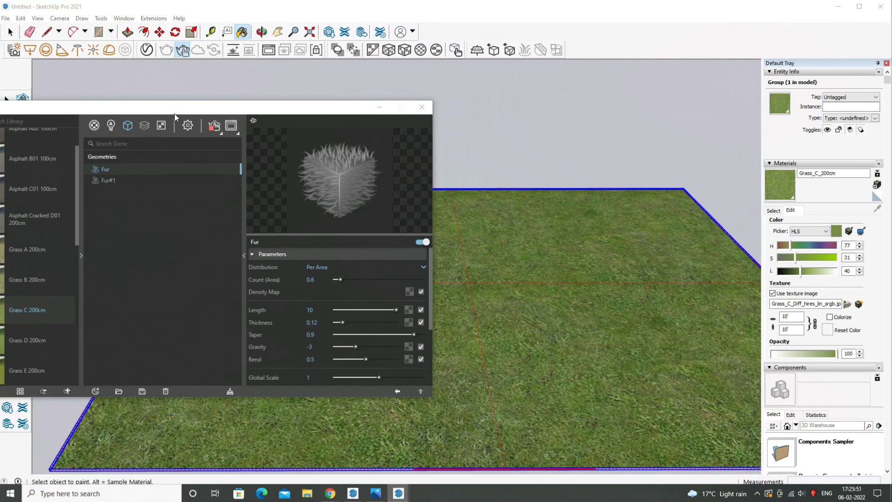
{"action": "left_click_drag", "start_coordinate": [175, 118], "coordinate": [221, 130]}
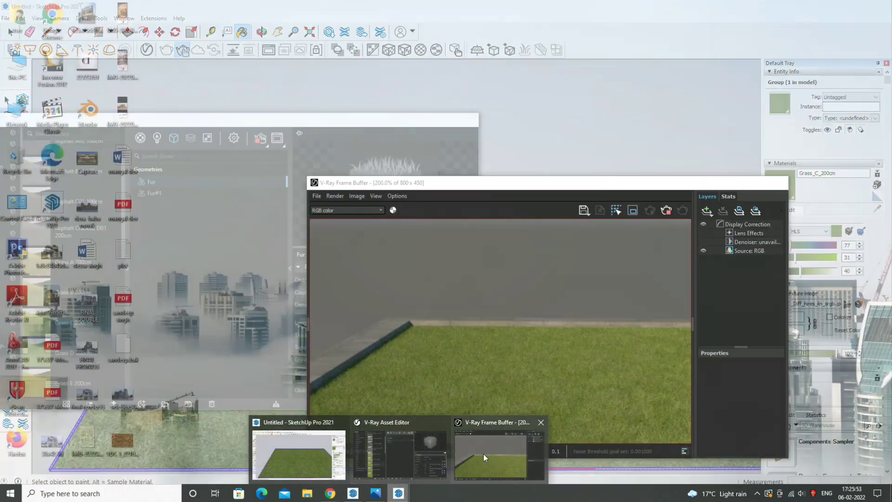
Bring the V-Ray Frame Buffer forward and zoom to inspect the dense fur grass render.
{"action": "left_click", "coordinate": [483, 453]}
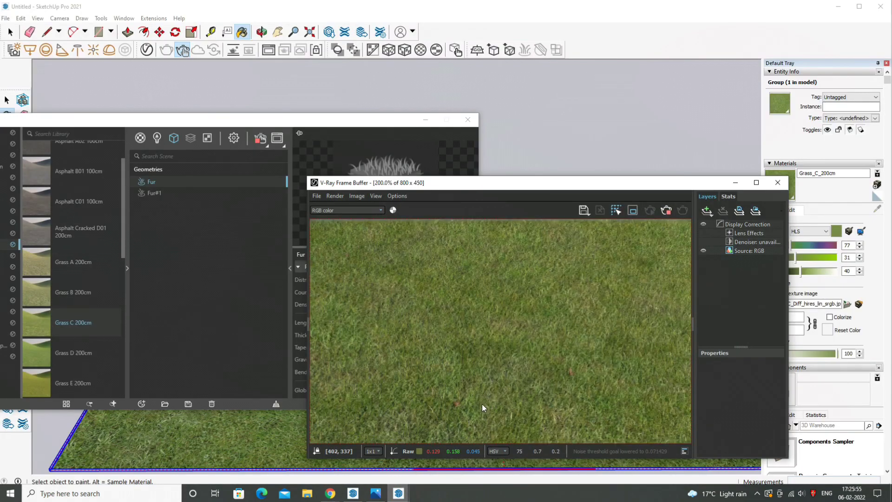
{"action": "scroll", "coordinate": [481, 408], "scroll_direction": "down", "scroll_amount": 2}
{"action": "scroll", "coordinate": [244, 415], "scroll_direction": "down", "scroll_amount": 1}
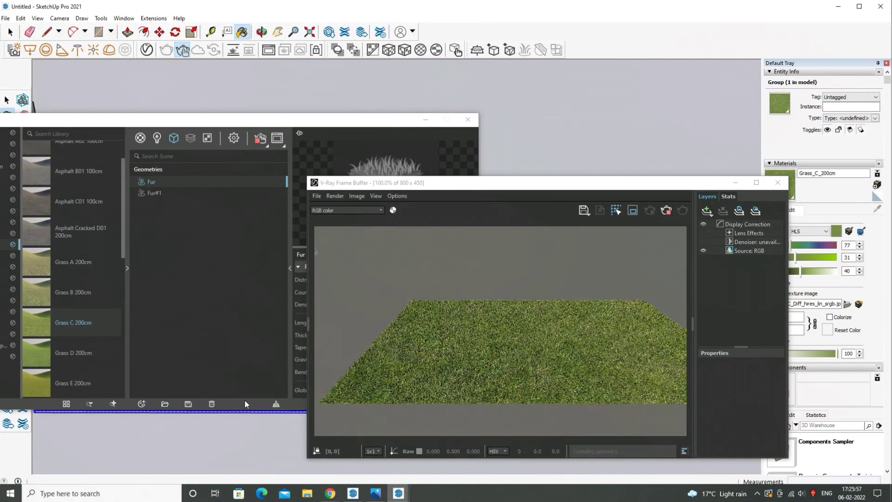
{"action": "scroll", "coordinate": [245, 408], "scroll_direction": "up", "scroll_amount": 1}
{"action": "scroll", "coordinate": [247, 411], "scroll_direction": "up", "scroll_amount": 1}
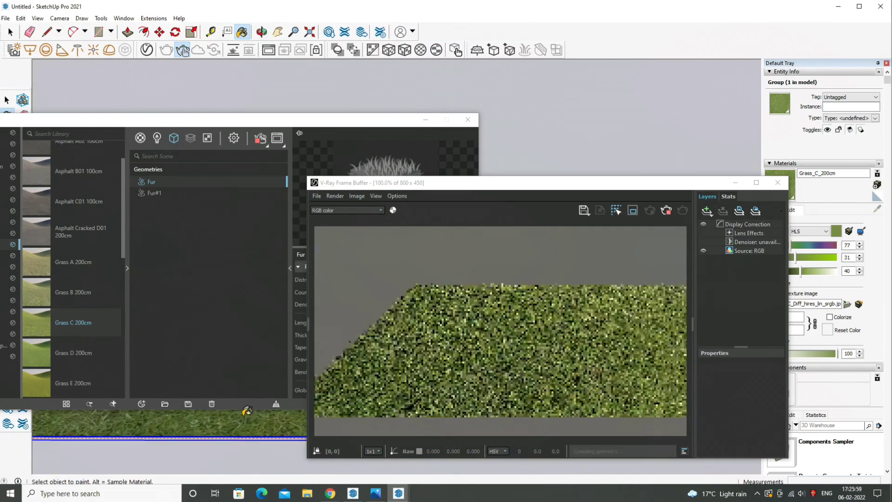
{"action": "scroll", "coordinate": [246, 411], "scroll_direction": "up", "scroll_amount": 1}
{"action": "scroll", "coordinate": [505, 392], "scroll_direction": "down", "scroll_amount": 1}
{"action": "scroll", "coordinate": [492, 395], "scroll_direction": "up", "scroll_amount": 1}
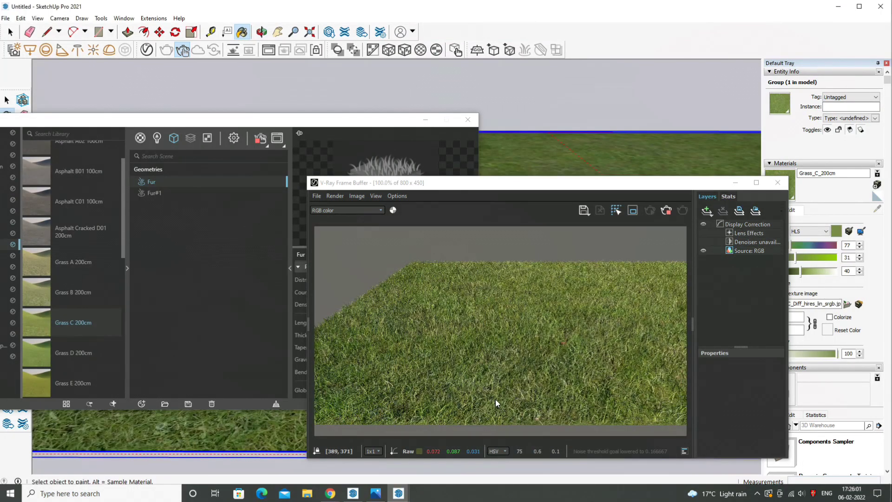
{"action": "scroll", "coordinate": [498, 400], "scroll_direction": "up", "scroll_amount": 1}
{"action": "scroll", "coordinate": [561, 361], "scroll_direction": "down", "scroll_amount": 1}
Set fur Count (Area) to 9 and Length to 15, then let the render refine.
{"action": "left_click_drag", "start_coordinate": [341, 120], "coordinate": [172, 91]}
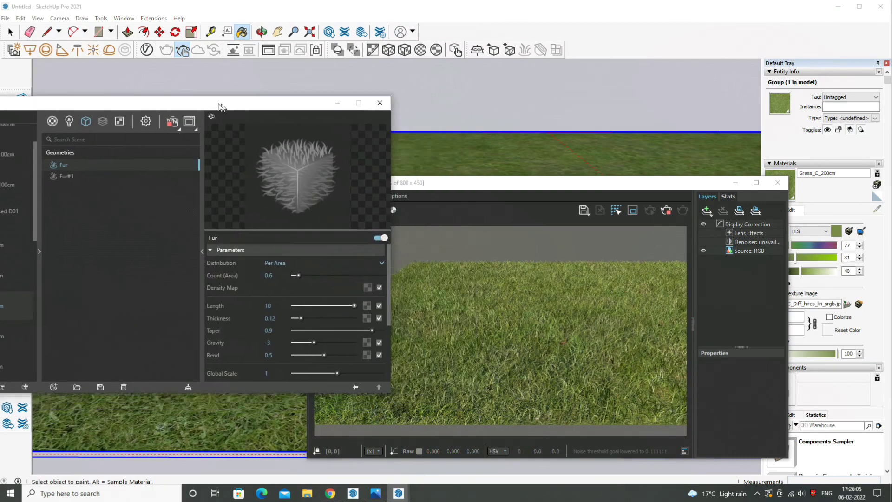
{"action": "scroll", "coordinate": [225, 277], "scroll_direction": "down", "scroll_amount": 1}
{"action": "scroll", "coordinate": [233, 268], "scroll_direction": "up", "scroll_amount": 1}
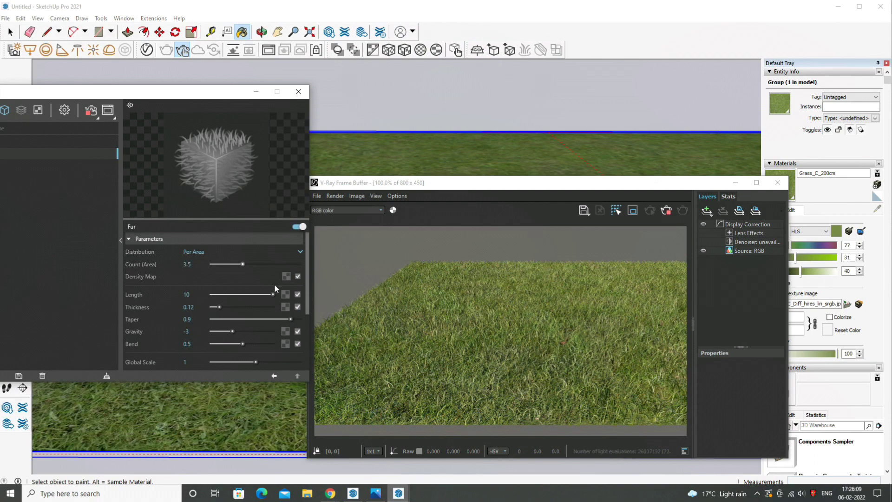
{"action": "scroll", "coordinate": [444, 383], "scroll_direction": "up", "scroll_amount": 1}
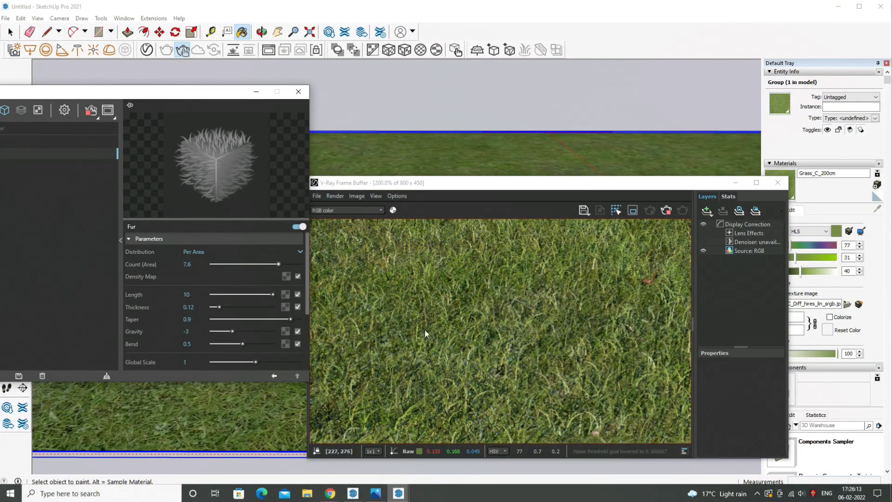
{"action": "scroll", "coordinate": [477, 337], "scroll_direction": "down", "scroll_amount": 1}
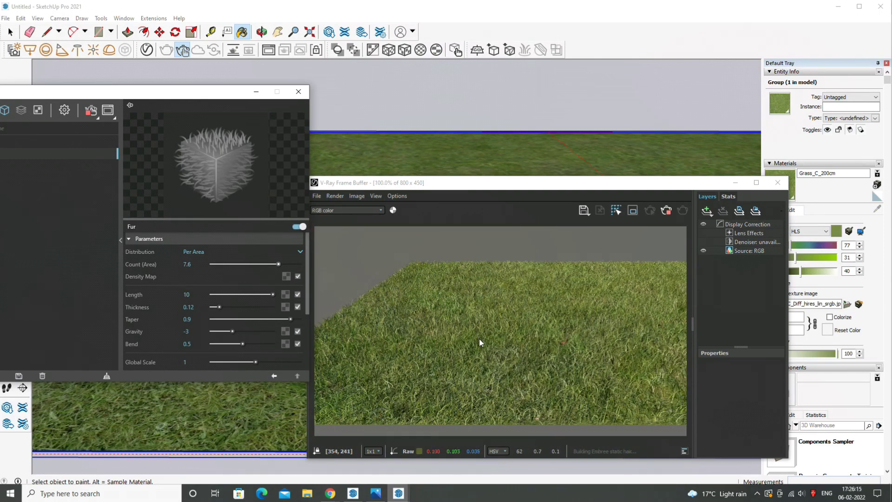
{"action": "scroll", "coordinate": [468, 361], "scroll_direction": "down", "scroll_amount": 1}
{"action": "scroll", "coordinate": [467, 362], "scroll_direction": "up", "scroll_amount": 2}
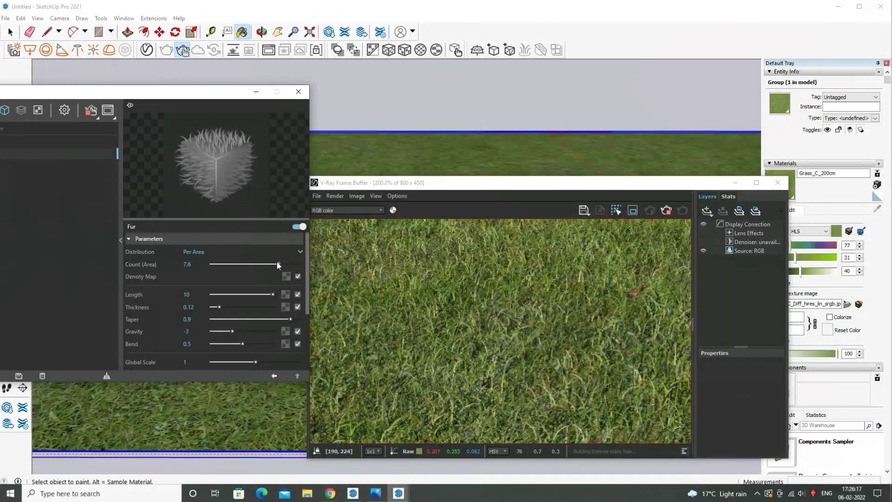
{"action": "left_click", "coordinate": [290, 264]}
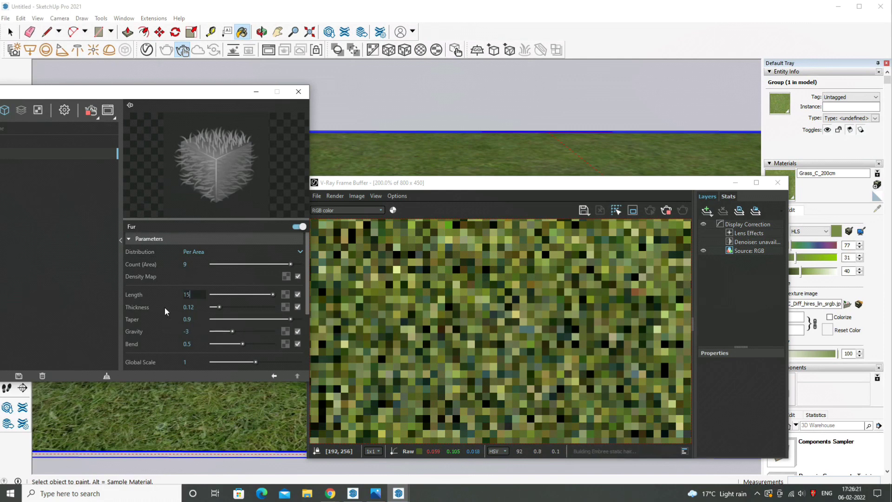
{"action": "type", "text": "15"}
{"action": "key", "text": "Return"}
{"action": "scroll", "coordinate": [426, 325], "scroll_direction": "down", "scroll_amount": 1}
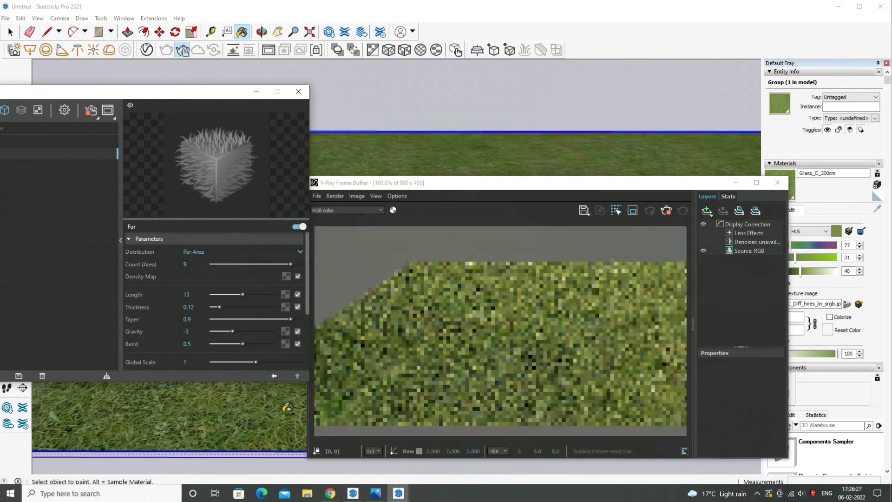
Reposition the render and fur settings windows and scroll to the Count (Area) field.
{"action": "left_click_drag", "start_coordinate": [420, 182], "coordinate": [468, 178]}
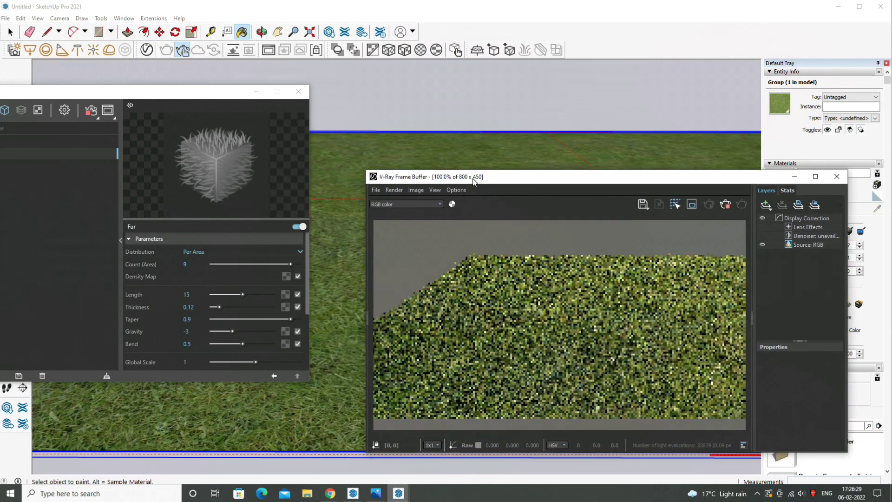
{"action": "scroll", "coordinate": [509, 306], "scroll_direction": "down", "scroll_amount": 1}
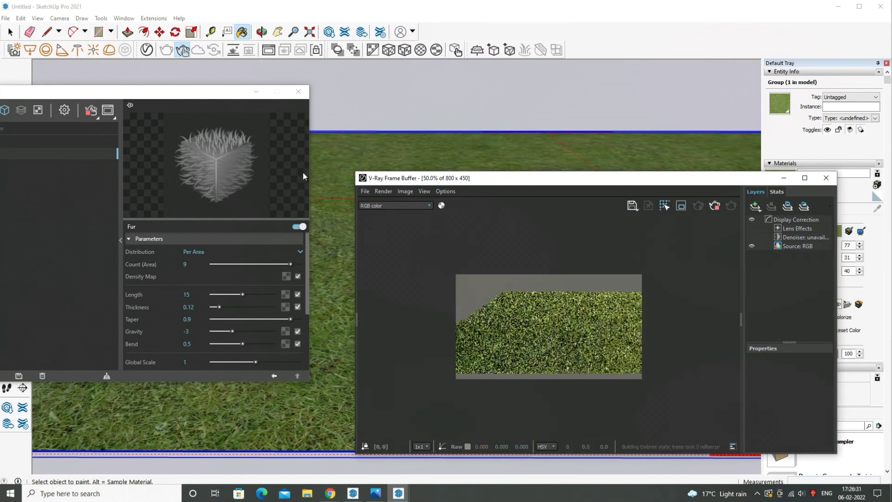
{"action": "left_click_drag", "start_coordinate": [212, 93], "coordinate": [269, 109]}
{"action": "scroll", "coordinate": [529, 371], "scroll_direction": "up", "scroll_amount": 1}
{"action": "scroll", "coordinate": [530, 372], "scroll_direction": "up", "scroll_amount": 1}
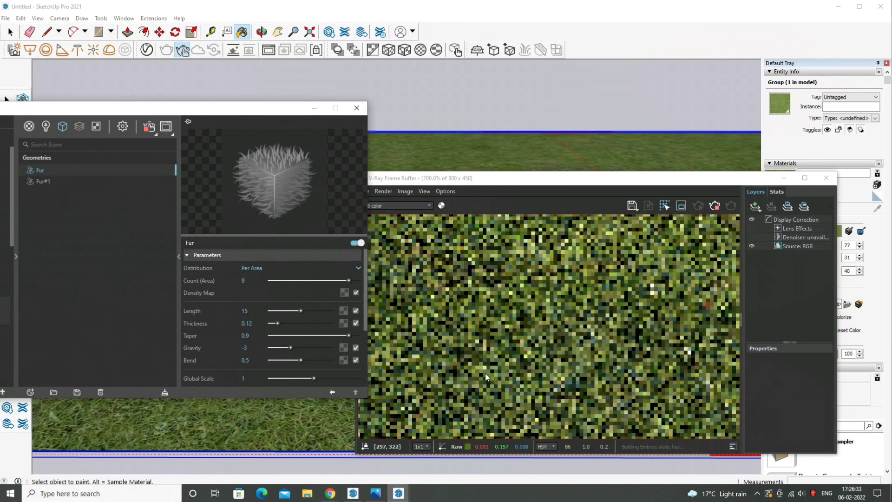
{"action": "scroll", "coordinate": [433, 373], "scroll_direction": "down", "scroll_amount": 1}
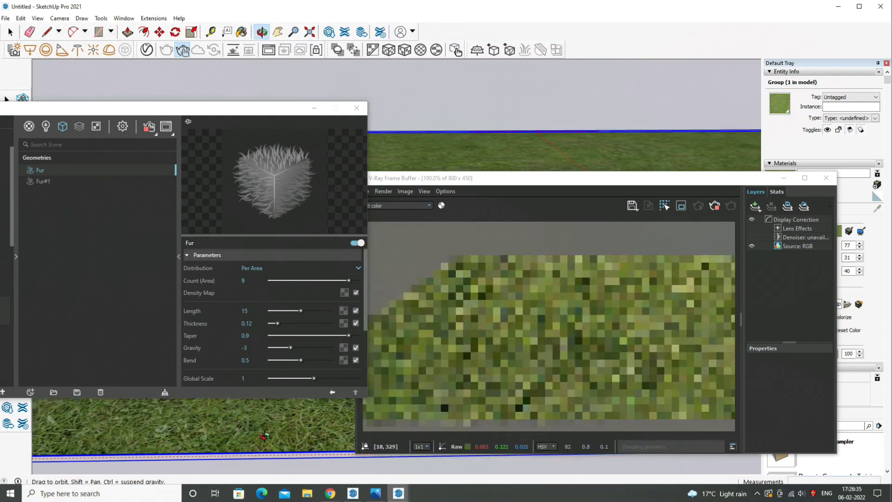
{"action": "scroll", "coordinate": [555, 380], "scroll_direction": "up", "scroll_amount": 1}
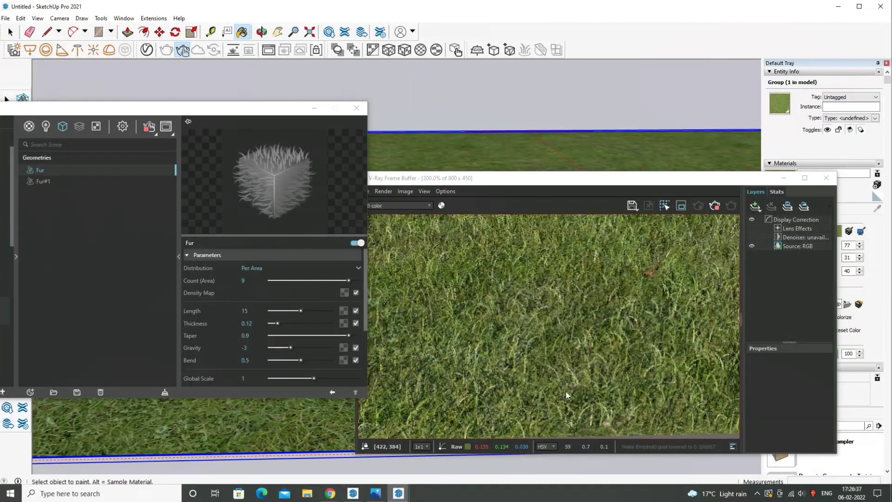
{"action": "scroll", "coordinate": [518, 307], "scroll_direction": "down", "scroll_amount": 1}
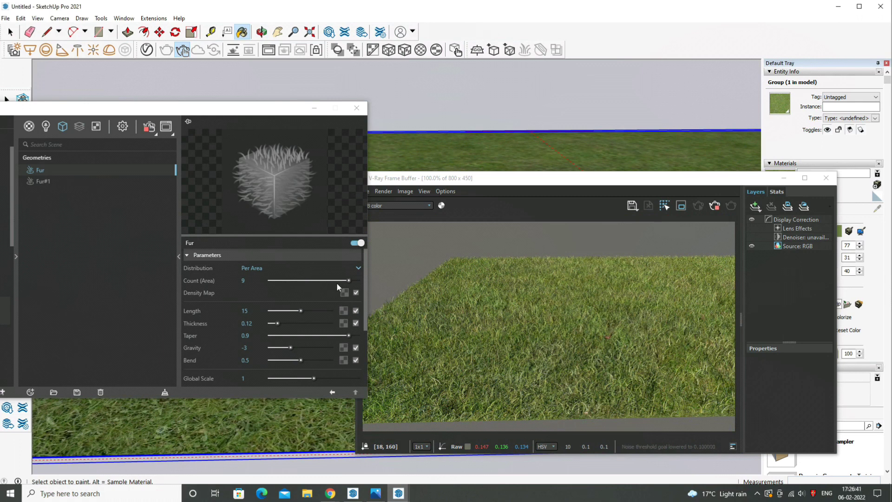
{"action": "scroll", "coordinate": [596, 417], "scroll_direction": "up", "scroll_amount": 1}
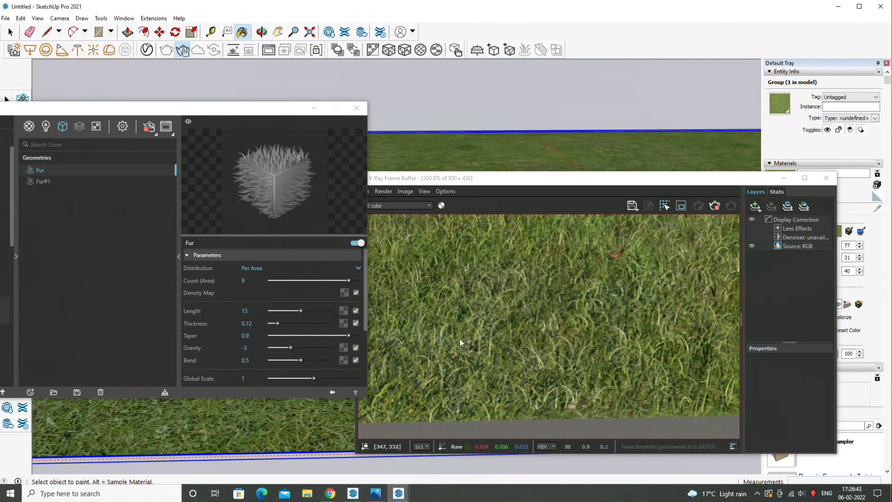
{"action": "scroll", "coordinate": [460, 343], "scroll_direction": "down", "scroll_amount": 1}
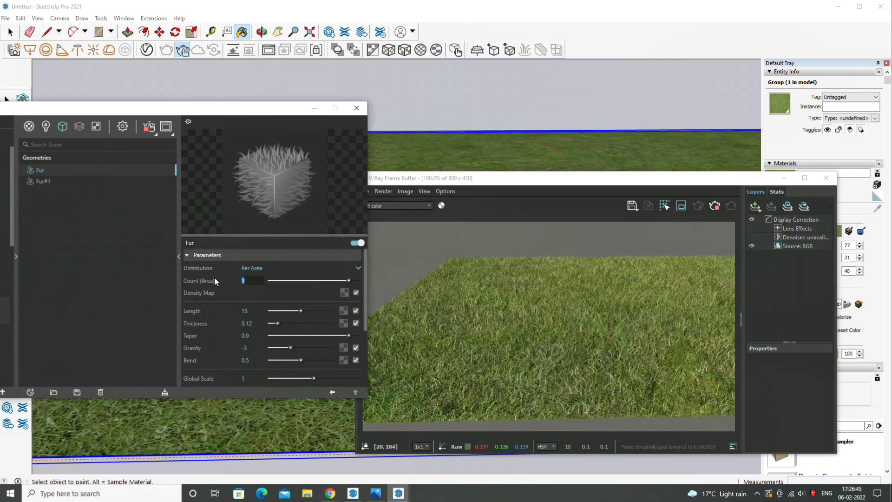
Change fur Count (Area) from 9 to 25 and collapse the Parameters rollout.
{"action": "key", "text": "BackSpace"}
{"action": "type", "text": "2"}
{"action": "type", "text": "5"}
{"action": "key", "text": "Return"}
{"action": "scroll", "coordinate": [492, 356], "scroll_direction": "up", "scroll_amount": 1}
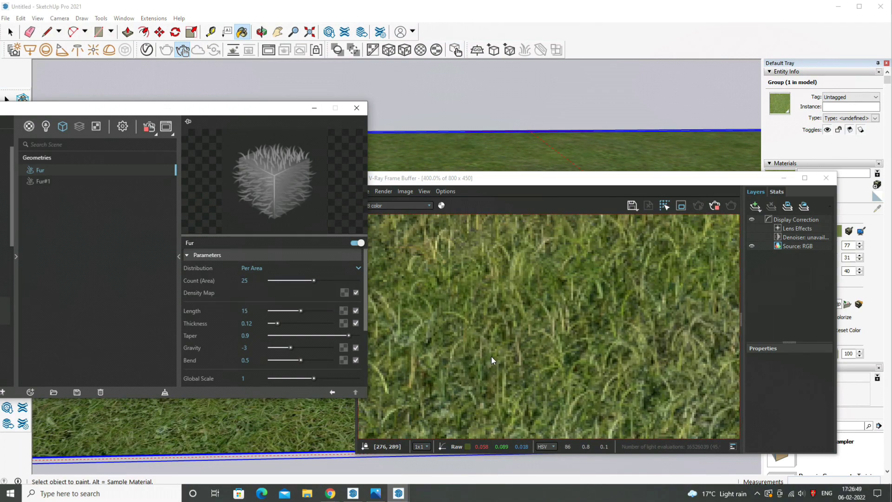
{"action": "scroll", "coordinate": [493, 350], "scroll_direction": "down", "scroll_amount": 2}
{"action": "scroll", "coordinate": [491, 355], "scroll_direction": "up", "scroll_amount": 1}
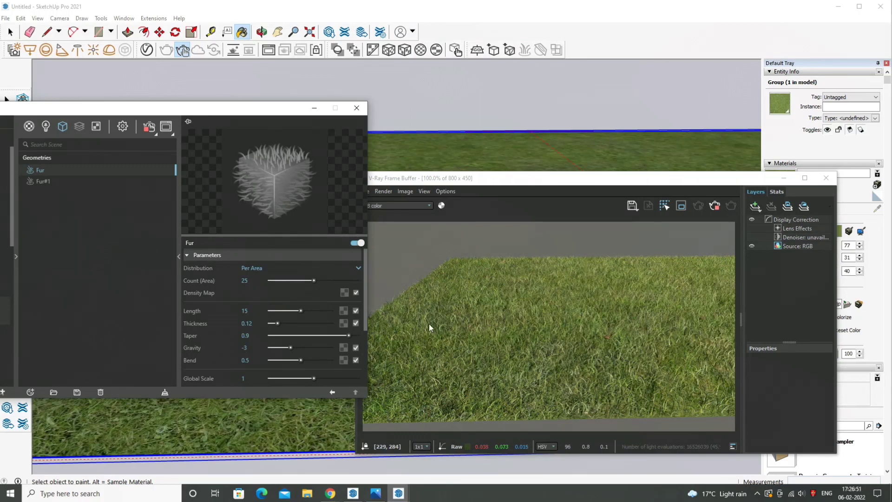
{"action": "left_click", "coordinate": [266, 256]}
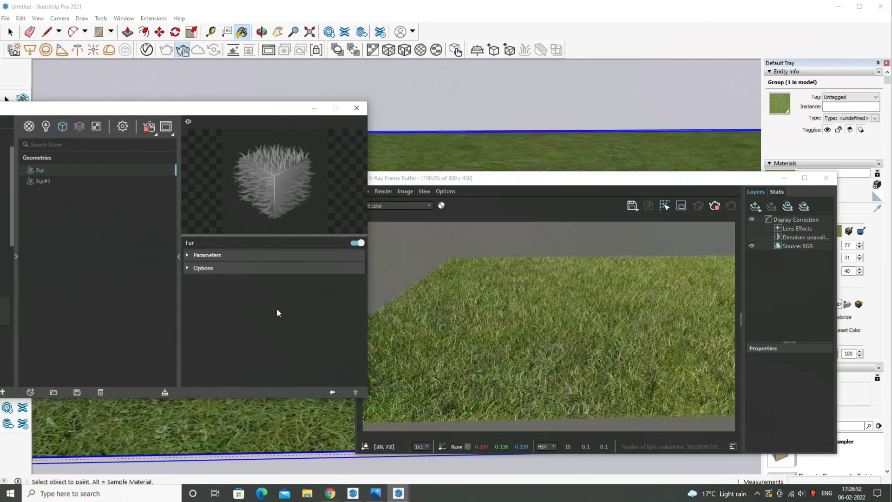
Set fur Thickness to 0.2, close the Frame Buffer and restart the interactive render.
{"action": "left_click", "coordinate": [224, 255]}
{"action": "scroll", "coordinate": [241, 305], "scroll_direction": "down", "scroll_amount": 2}
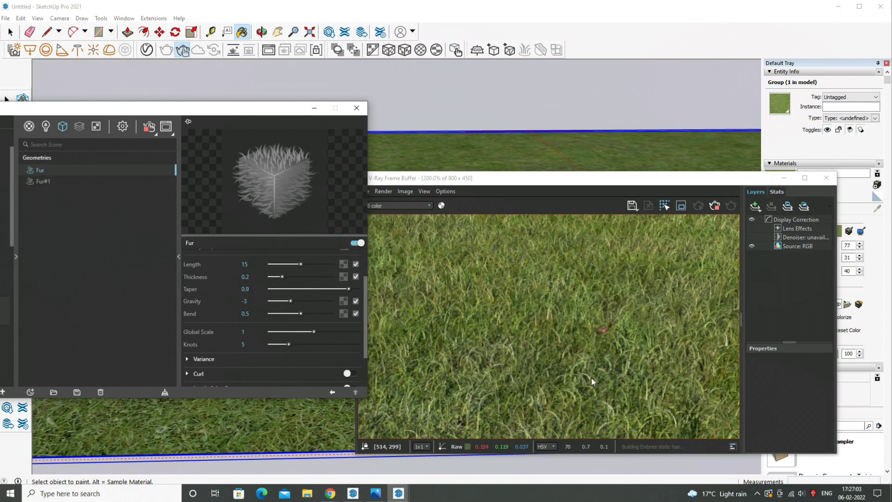
{"action": "left_click", "coordinate": [819, 181]}
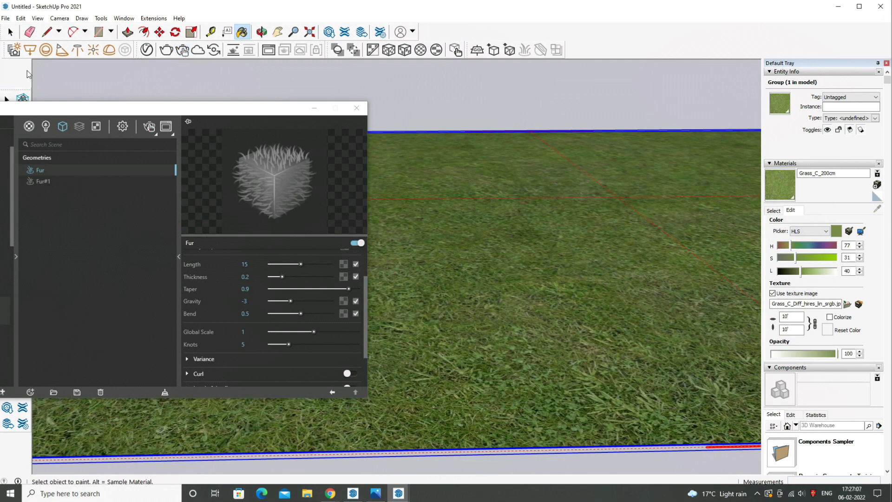
{"action": "left_click", "coordinate": [183, 51]}
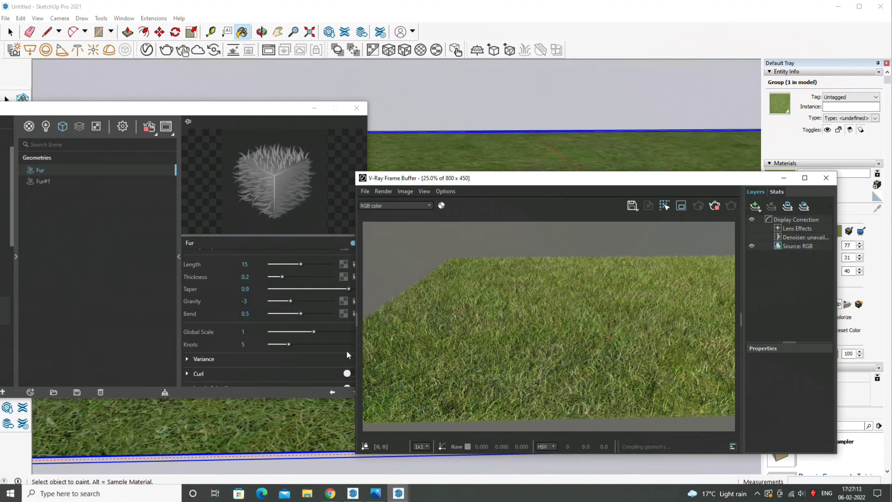
Move the V-Ray windows aside, orbit to a new grass angle and check the progress log.
{"action": "left_click_drag", "start_coordinate": [278, 109], "coordinate": [272, 114]}
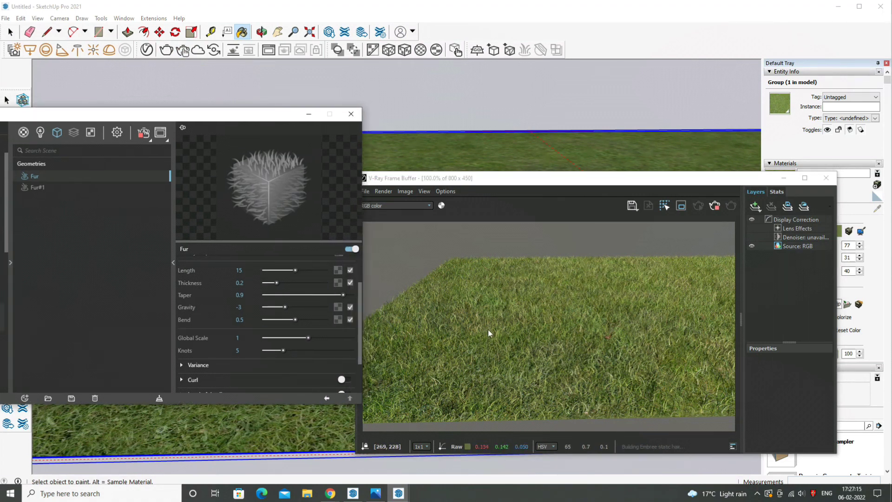
{"action": "left_click_drag", "start_coordinate": [559, 178], "coordinate": [581, 143]}
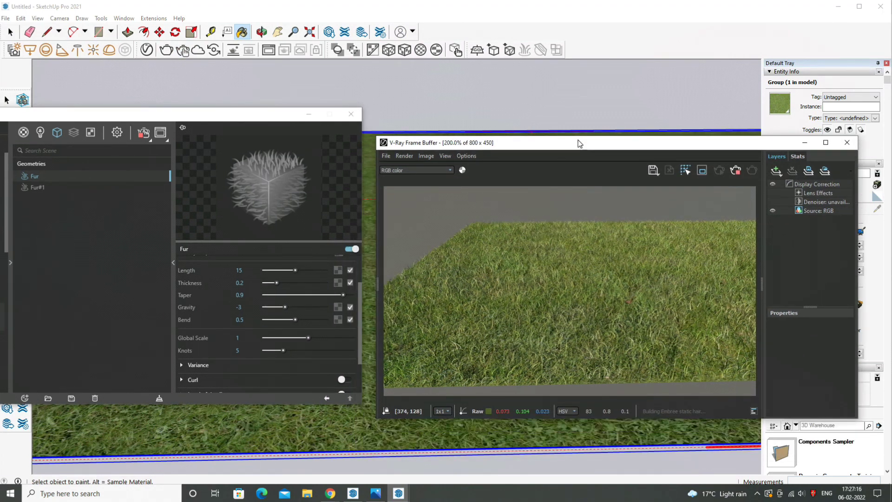
{"action": "middle_click_drag", "start_coordinate": [357, 411], "coordinate": [558, 385]}
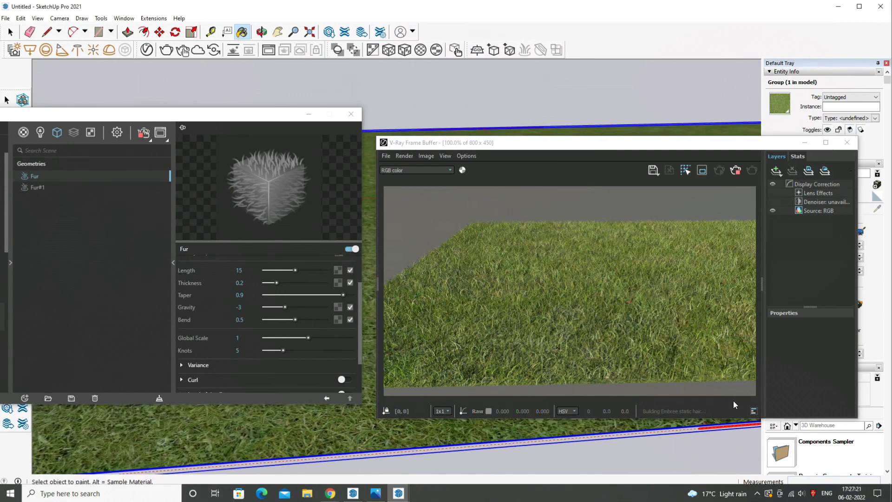
{"action": "left_click", "coordinate": [753, 413]}
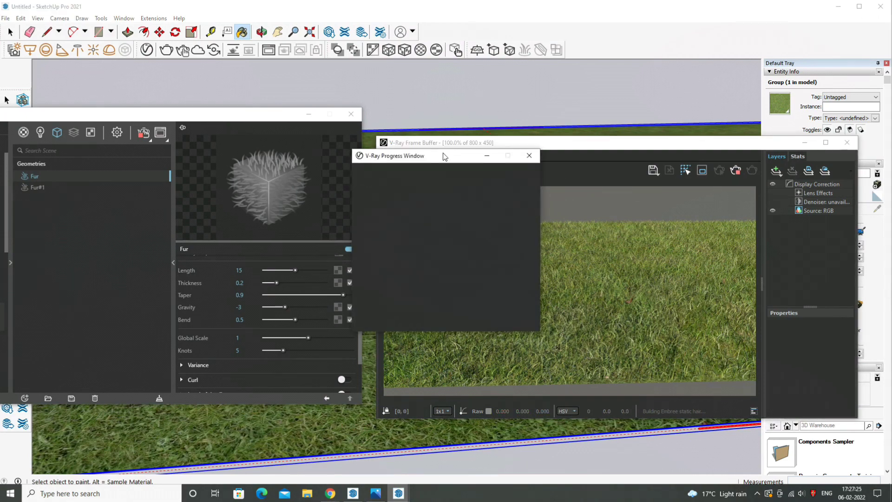
{"action": "mouse_move", "coordinate": [444, 153]}
{"action": "left_mouse_down"}
{"action": "mouse_move", "coordinate": [442, 349]}
{"action": "mouse_move", "coordinate": [475, 306]}
{"action": "mouse_move", "coordinate": [459, 371]}
{"action": "left_mouse_up"}
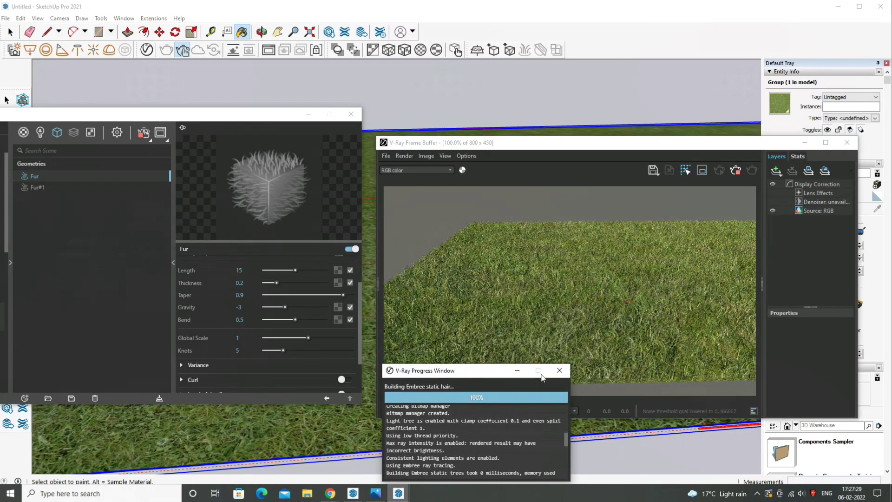
{"action": "left_click", "coordinate": [559, 370]}
{"action": "scroll", "coordinate": [537, 327], "scroll_direction": "down", "scroll_amount": 1}
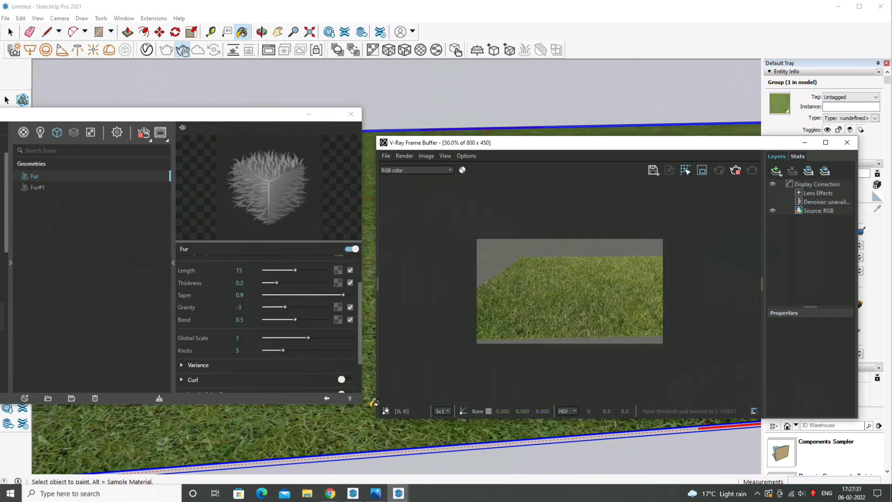
{"action": "scroll", "coordinate": [512, 327], "scroll_direction": "up", "scroll_amount": 1}
{"action": "scroll", "coordinate": [520, 323], "scroll_direction": "down", "scroll_amount": 1}
{"action": "scroll", "coordinate": [521, 324], "scroll_direction": "up", "scroll_amount": 1}
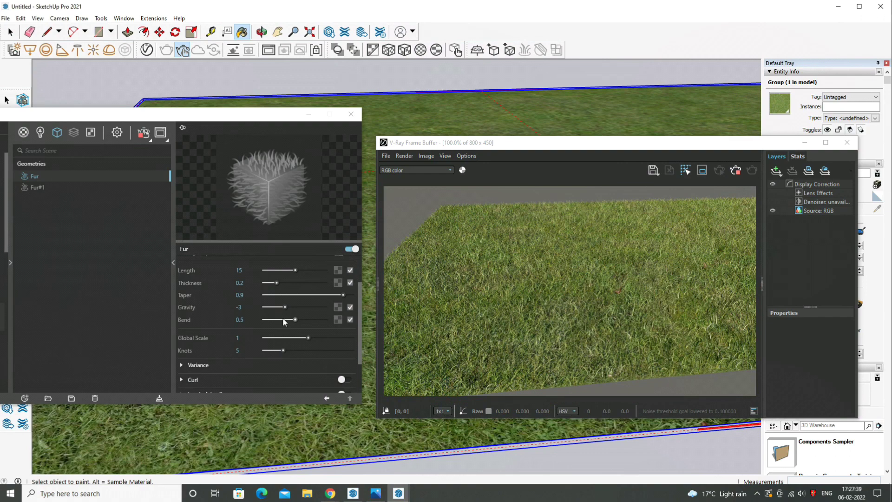
Raise the fur Bend slider from 0.5 to 0.9 for curvier blades, then activate Orbit.
{"action": "left_click_drag", "start_coordinate": [295, 320], "coordinate": [320, 319]}
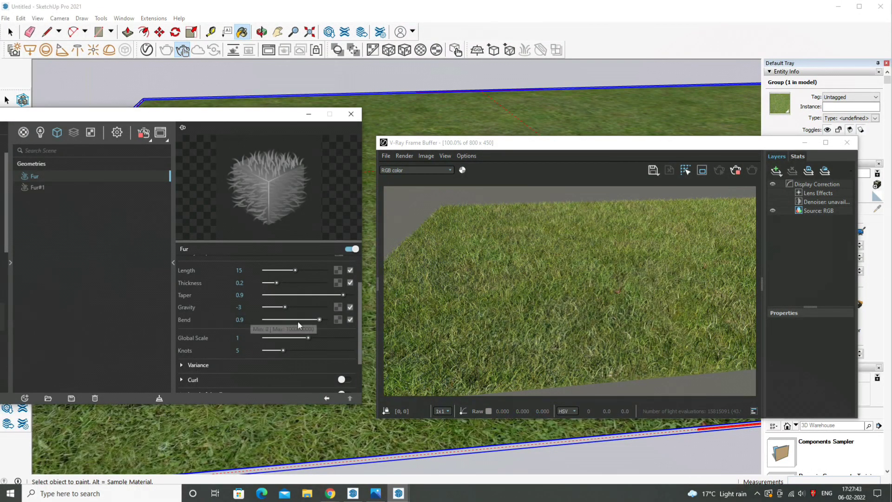
{"action": "middle_click", "coordinate": [346, 446]}
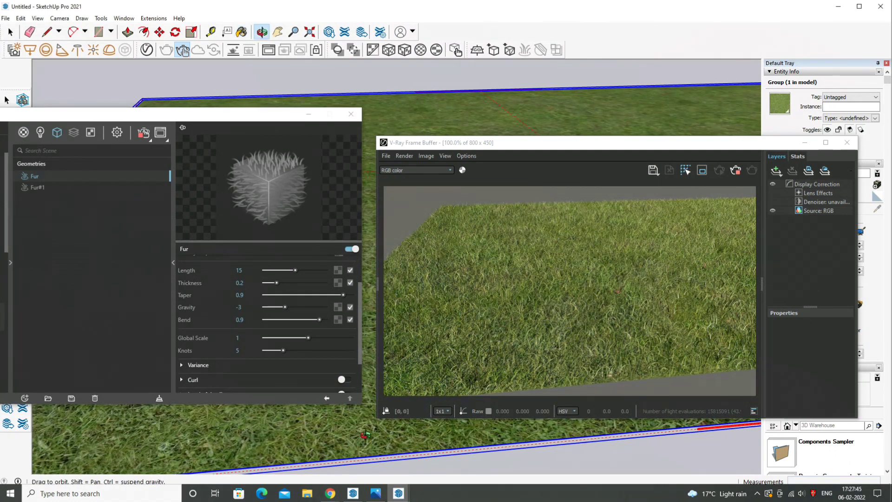